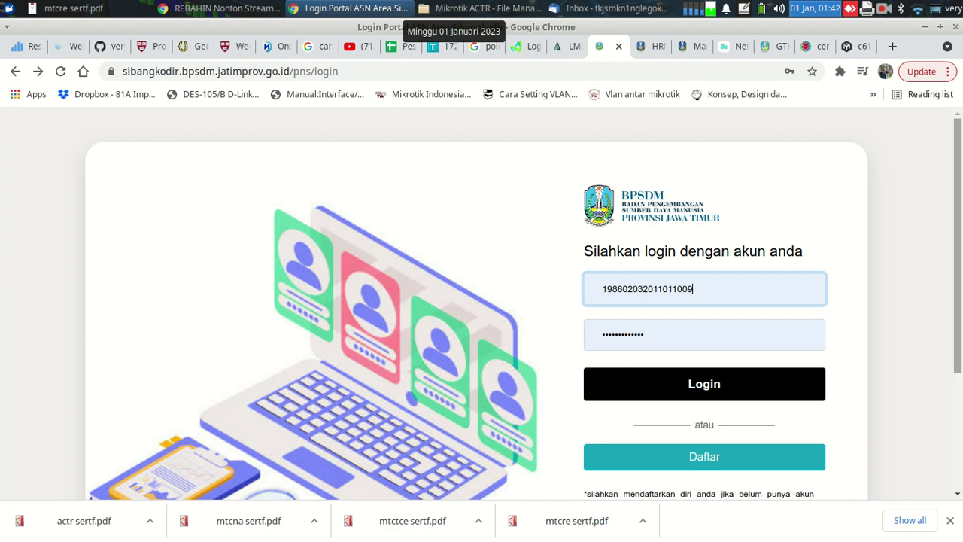
# Scroll down the login page and open the Pendaftaran Akun Baru registration form
pyautogui.scroll(-1, 957, 301)
pyautogui.scroll(-1, 482, 307)
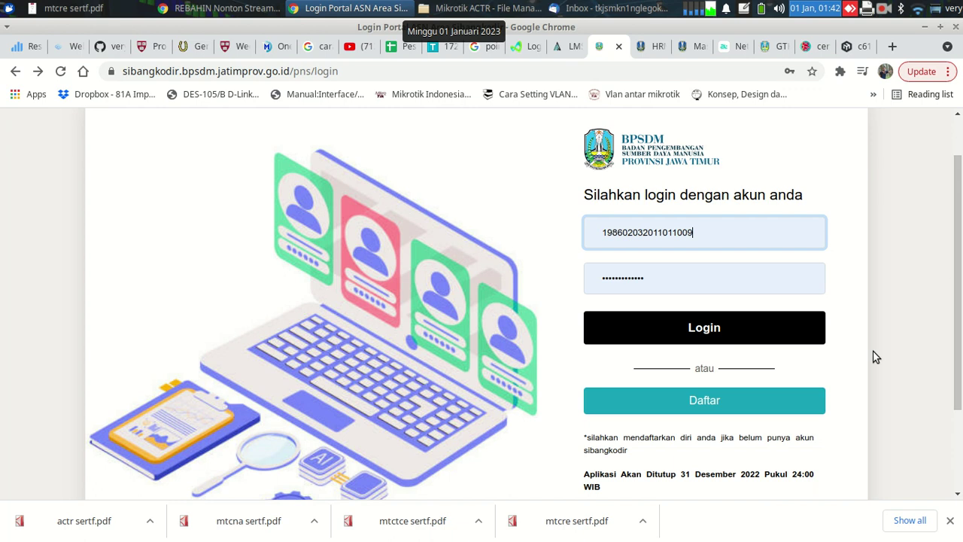
pyautogui.click(723, 404)
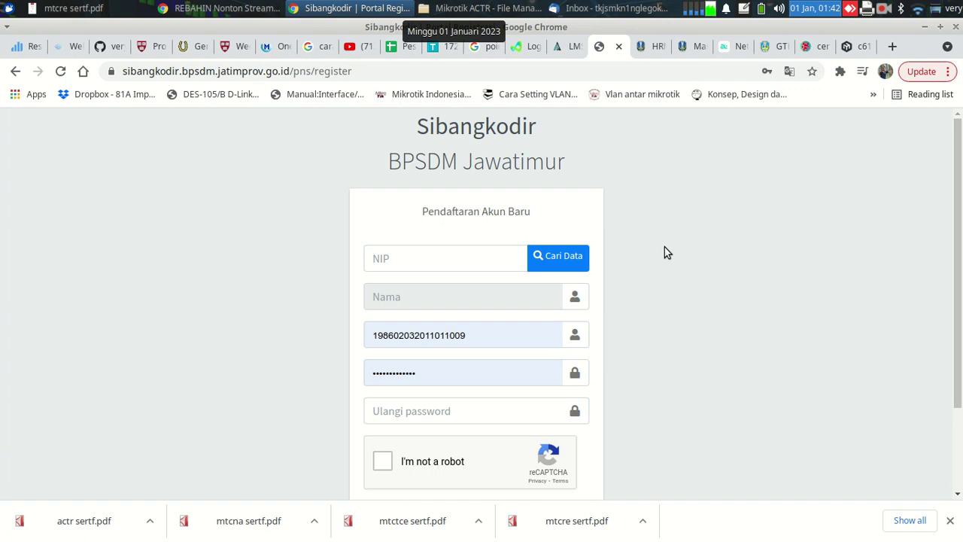
pyautogui.rightClick(744, 166)
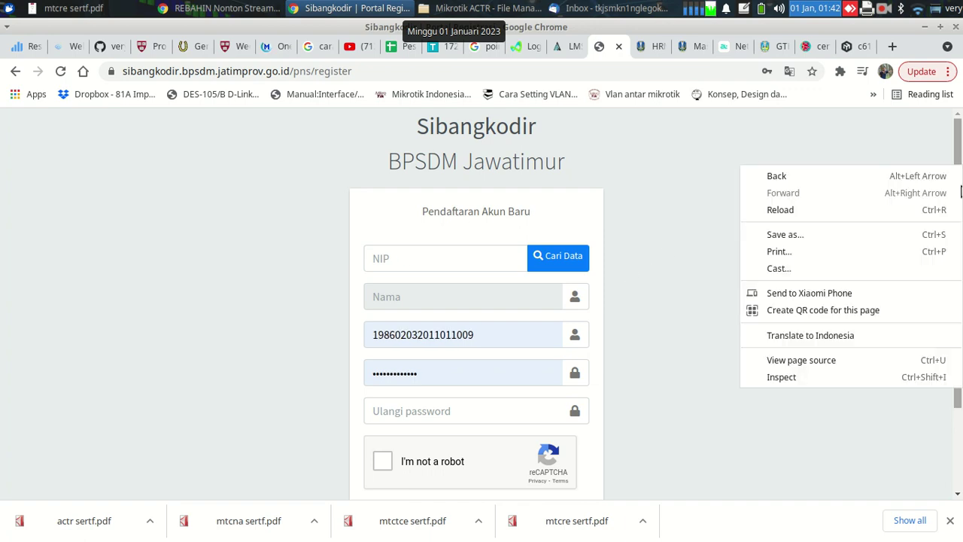
pyautogui.click(676, 198)
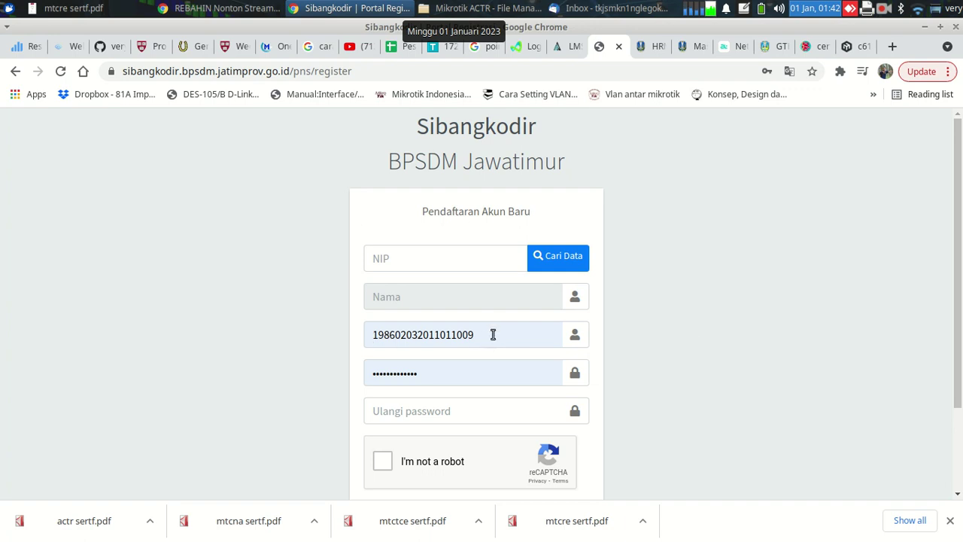
pyautogui.scroll(-1, 699, 354)
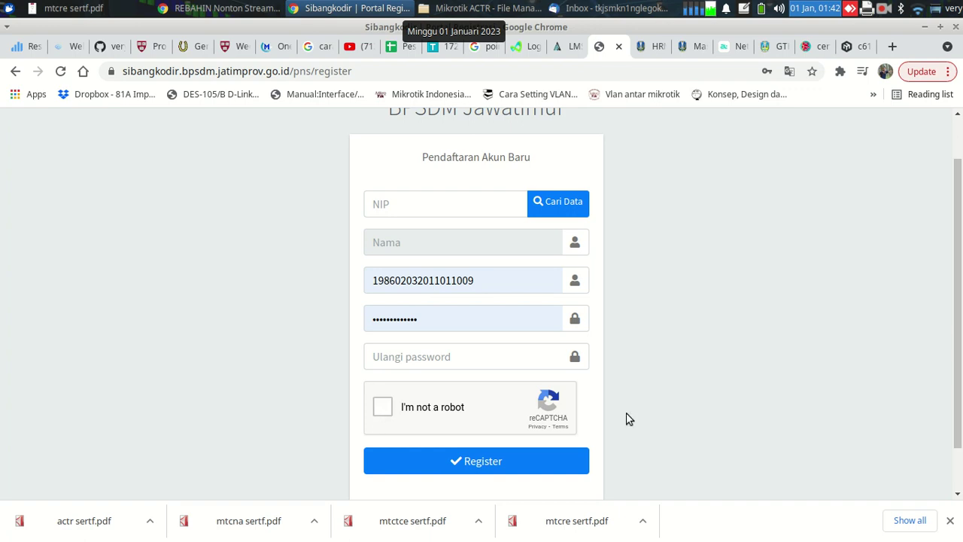
pyautogui.scroll(-2, 627, 422)
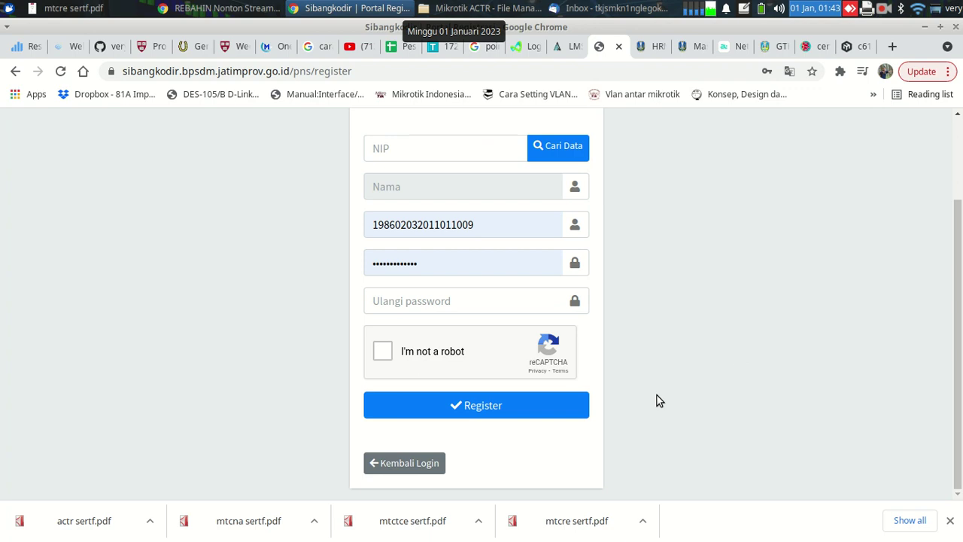
pyautogui.click(415, 465)
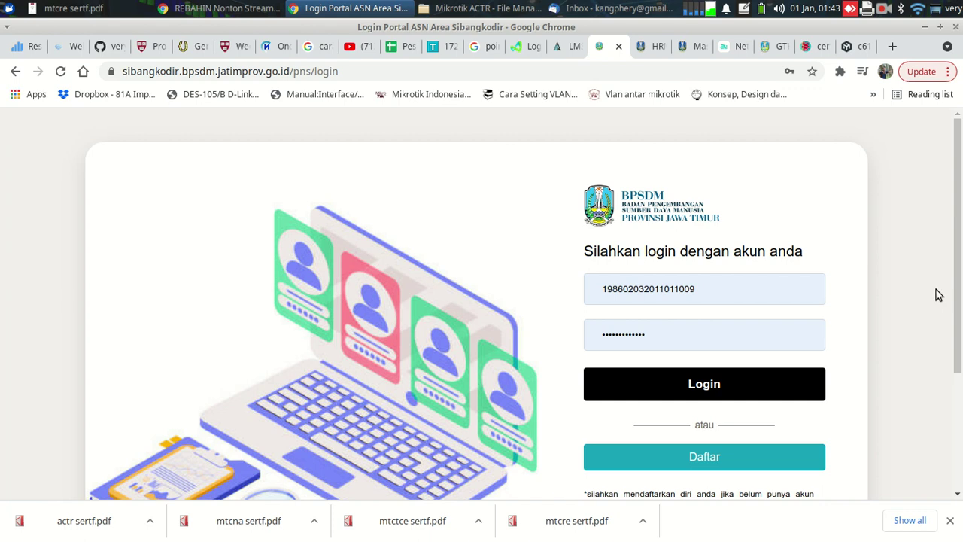
# Log in and scroll to the dashboard showing 58 hours taken against the 20-hour 2022 target
pyautogui.click(760, 392)
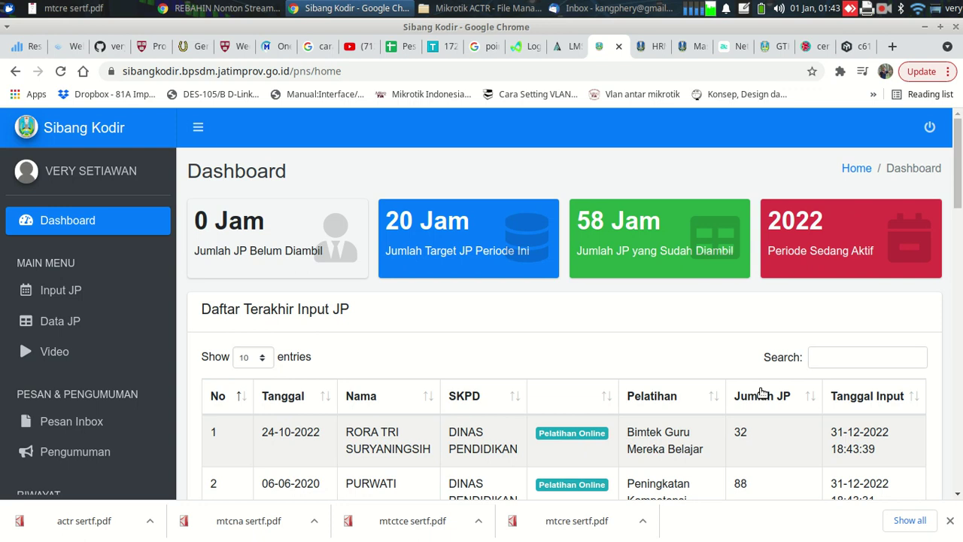
pyautogui.scroll(-1, 574, 308)
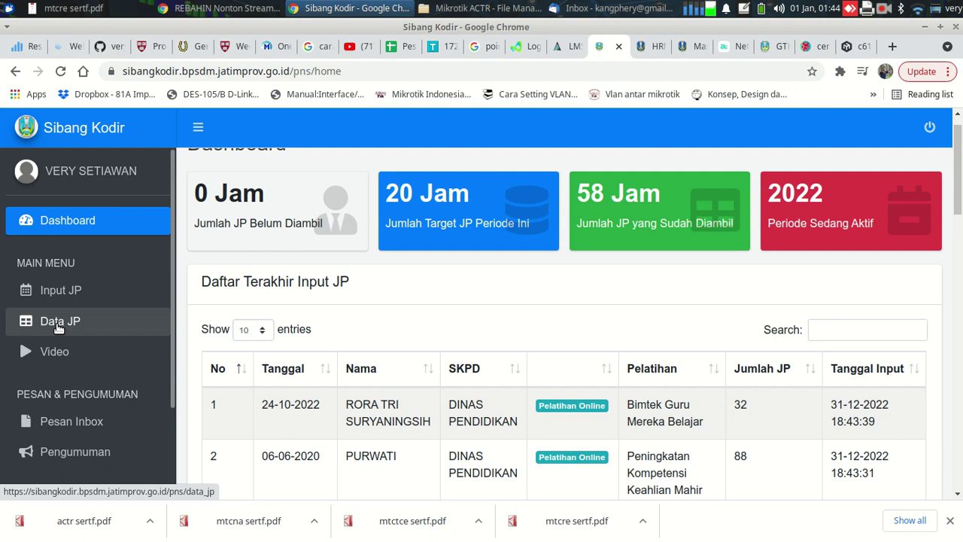
pyautogui.moveTo(173, 324); pyautogui.dragTo(181, 394)
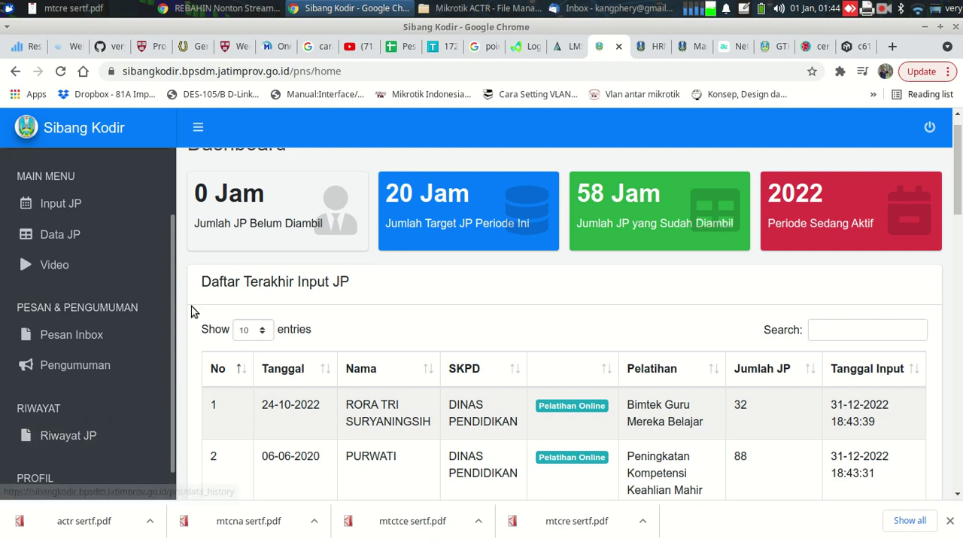
pyautogui.moveTo(173, 296); pyautogui.dragTo(178, 254)
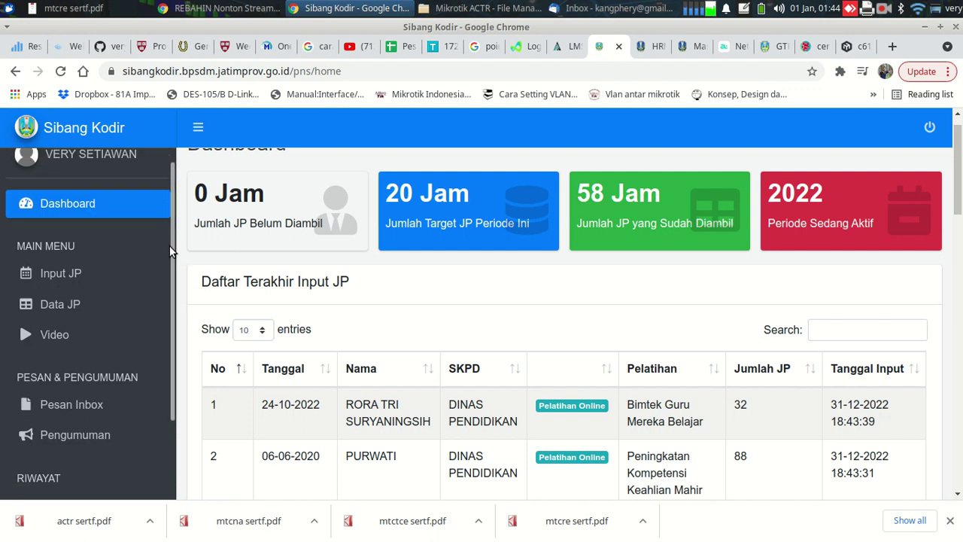
pyautogui.moveTo(174, 246); pyautogui.dragTo(180, 214)
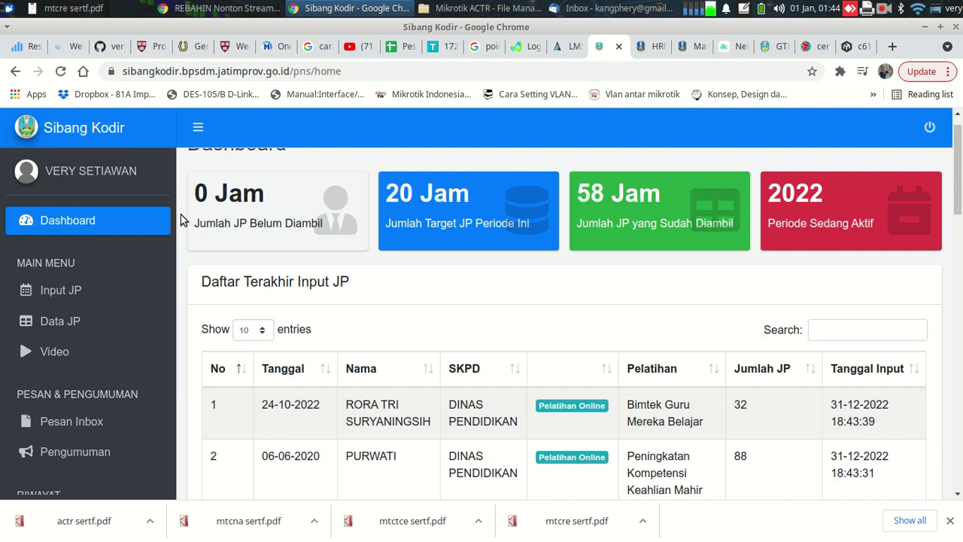
# Browse the Data Pelatihan list and compare it with the GCC workshop certificate
pyautogui.click(53, 321)
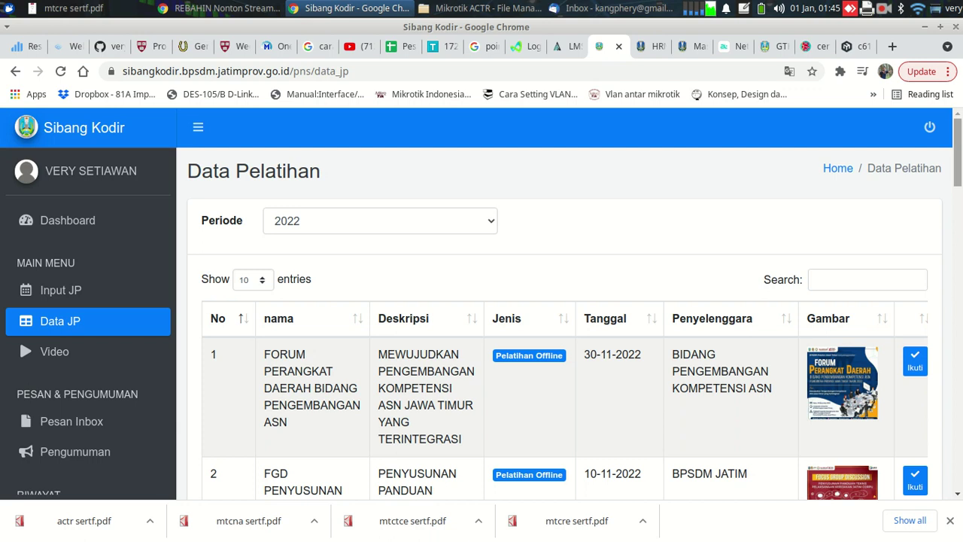
pyautogui.scroll(-3, 564, 308)
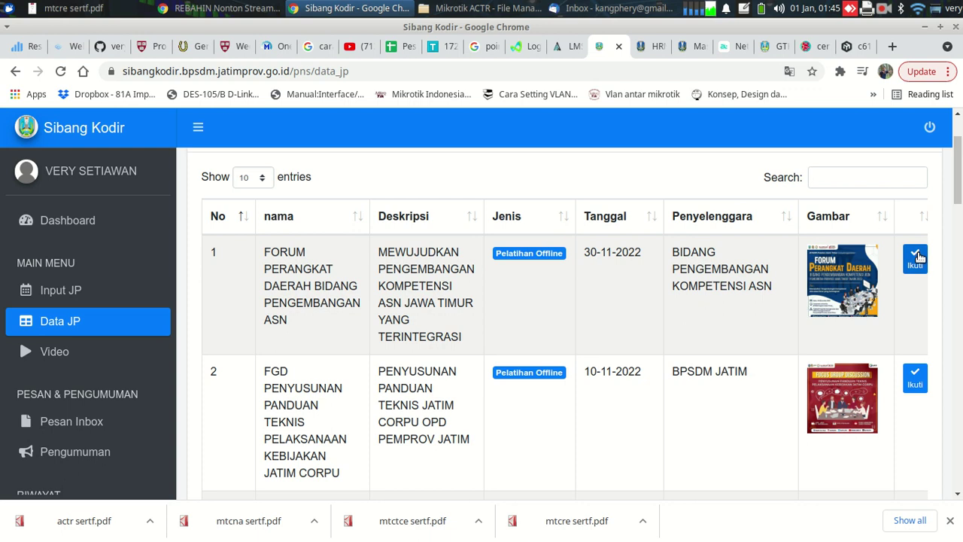
pyautogui.scroll(3, 850, 271)
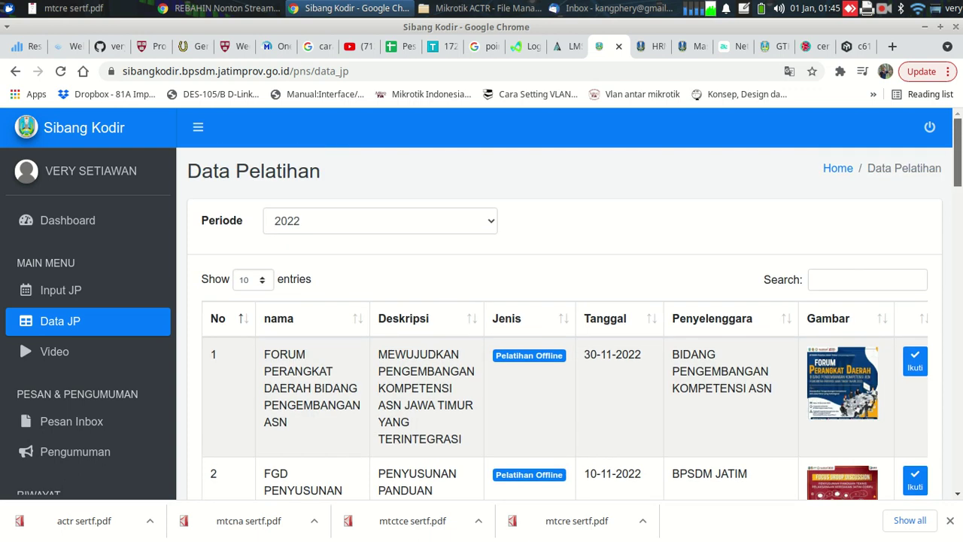
pyautogui.click(848, 276)
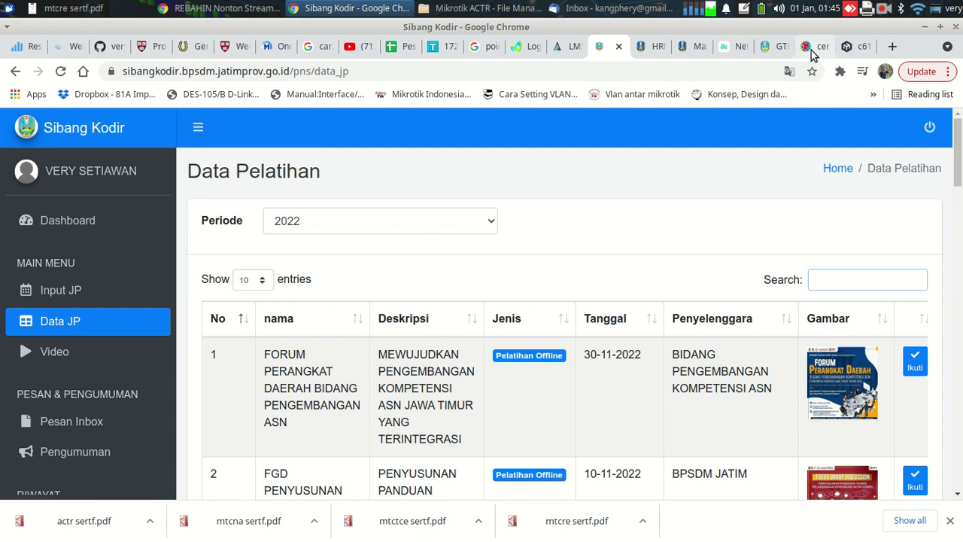
pyautogui.click(811, 48)
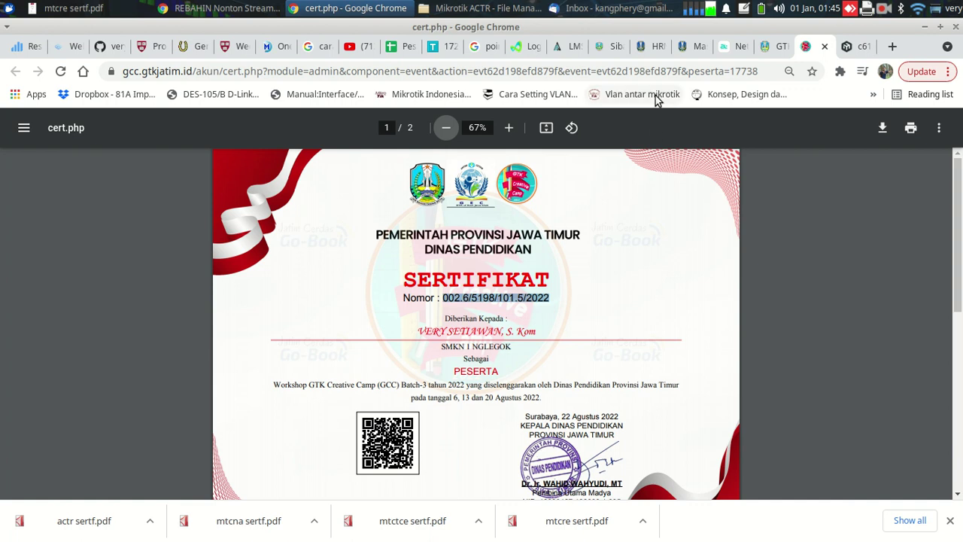
pyautogui.click(606, 49)
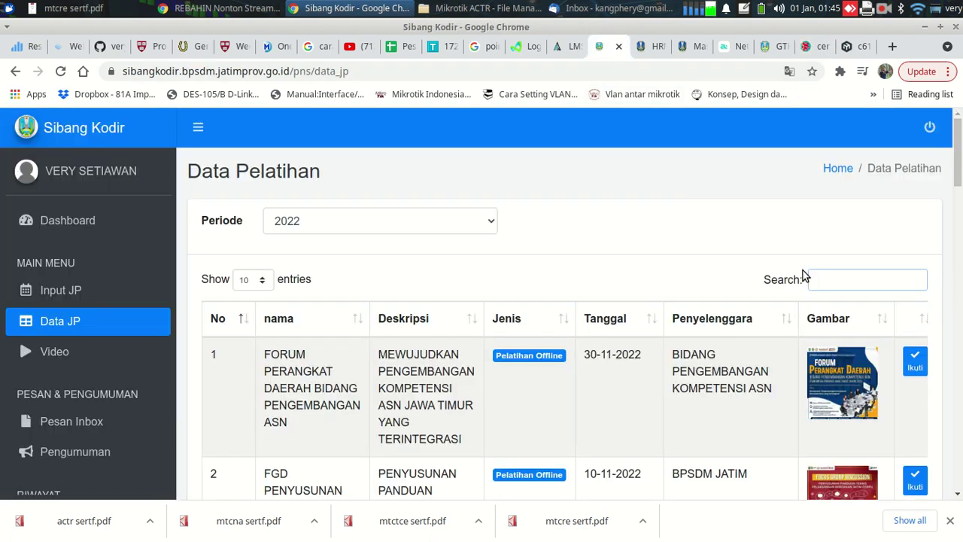
# Search the training list for 'Guru Creat', find no match, and go to Input JP
pyautogui.click(834, 274)
pyautogui.write('Guru')
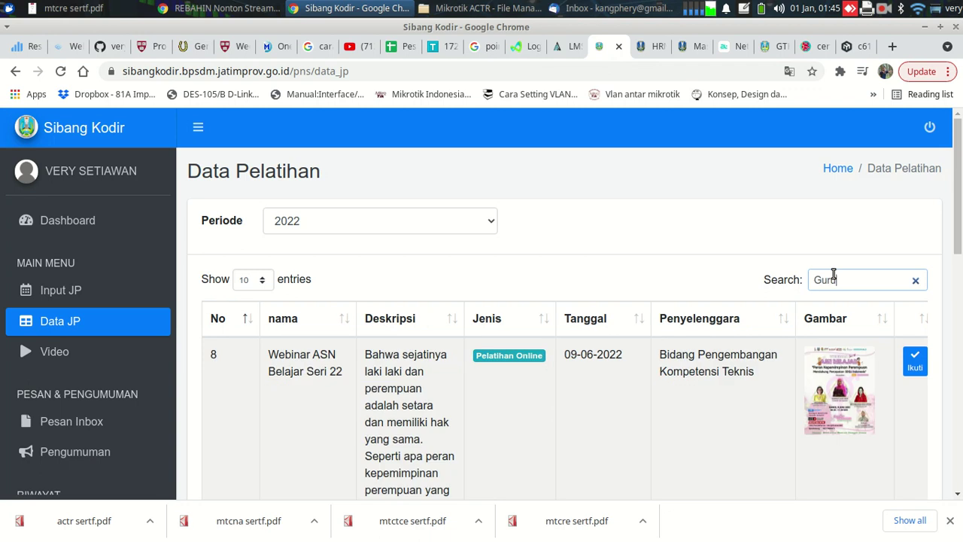
pyautogui.write('reat')
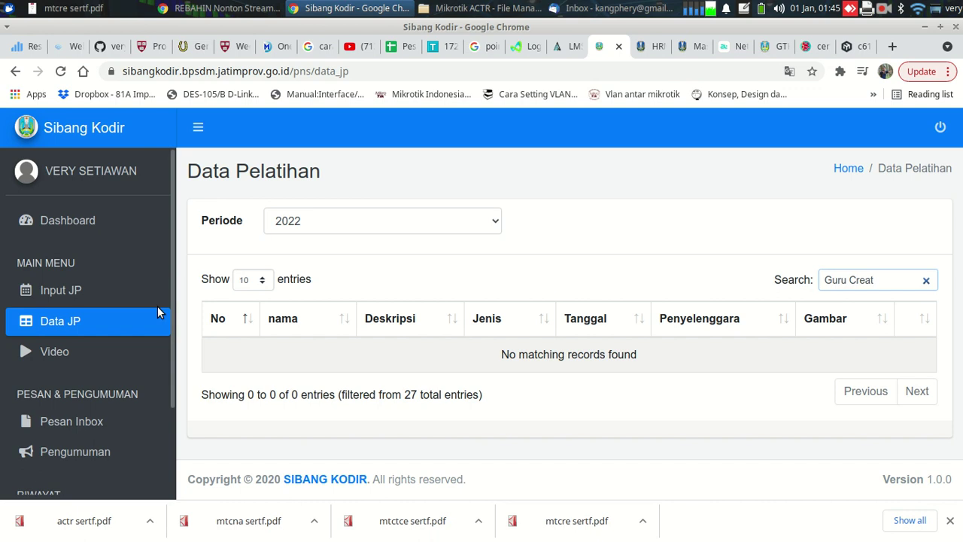
pyautogui.click(64, 292)
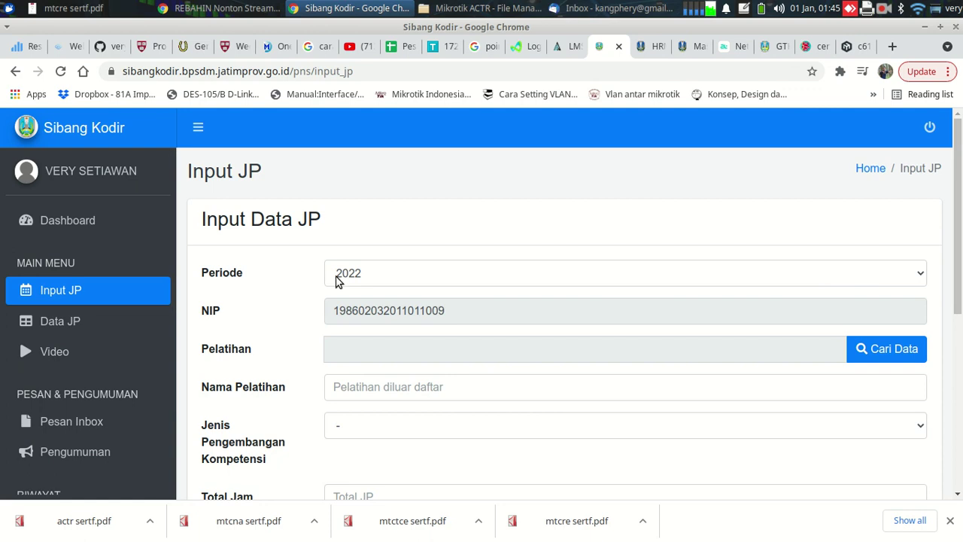
# Recheck the certificate, then pick 'input manual' from the Cari Data training list
pyautogui.click(809, 45)
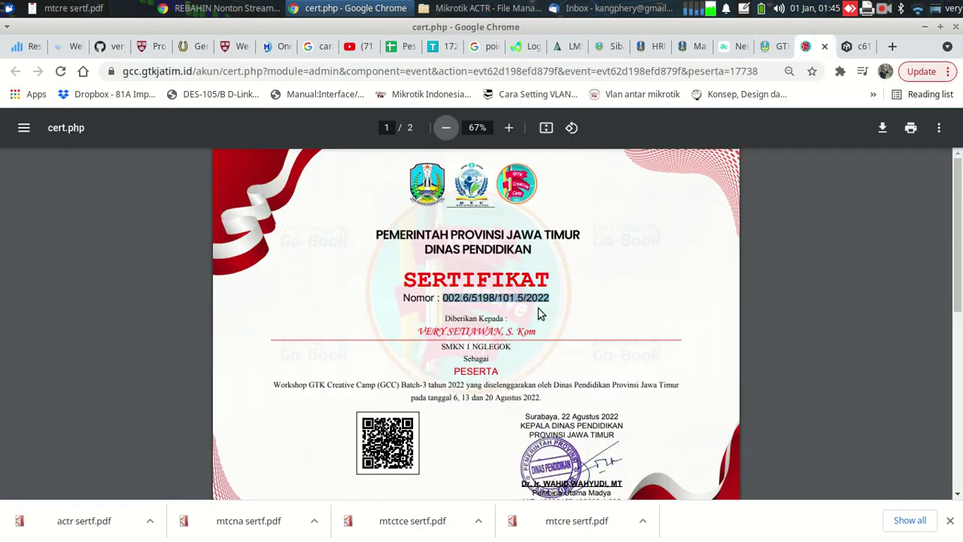
pyautogui.click(606, 45)
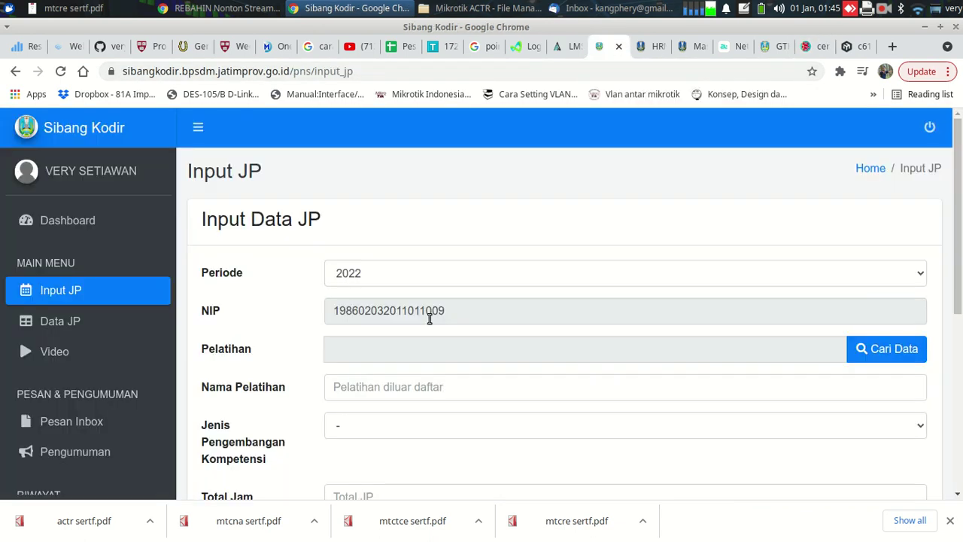
pyautogui.click(870, 348)
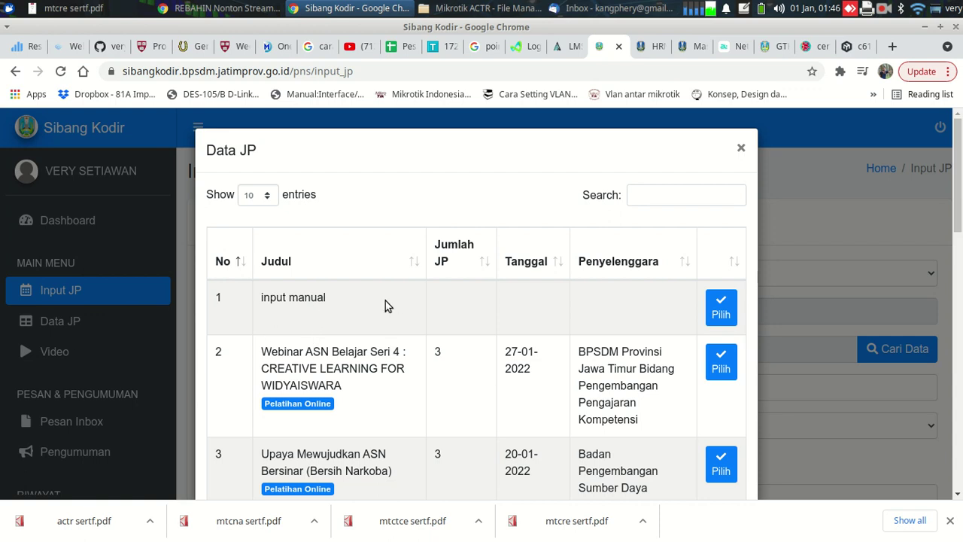
pyautogui.click(719, 309)
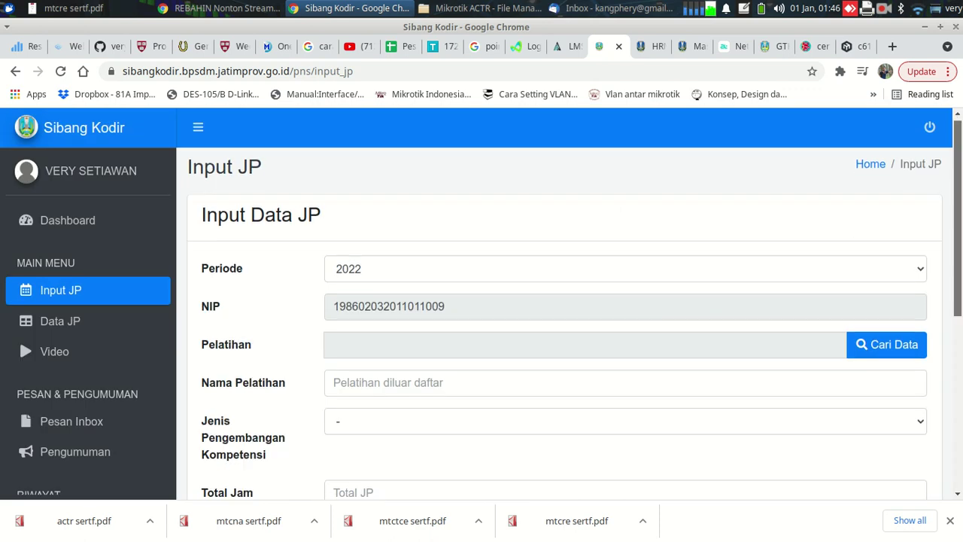
pyautogui.scroll(-1, 624, 286)
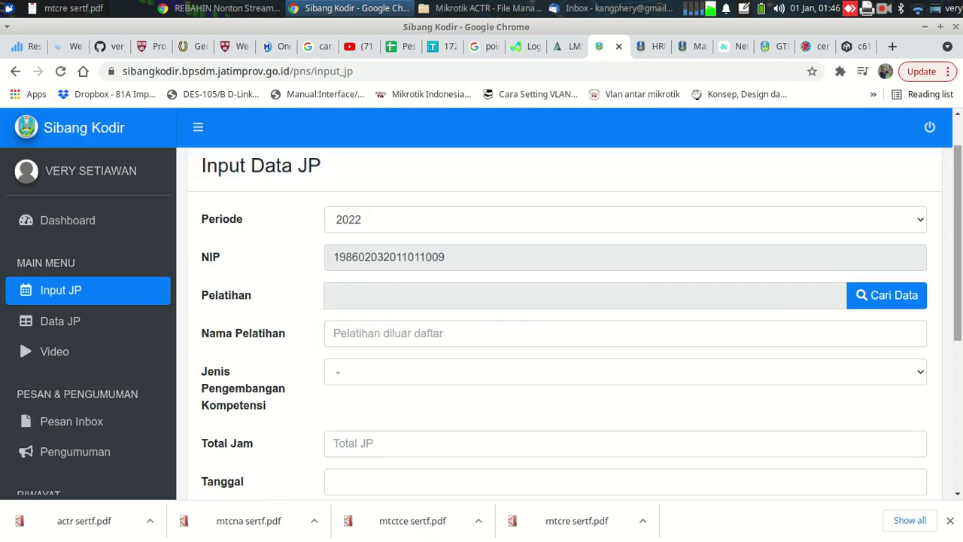
# Name the training 'Workshop GTK Creative Camp (GCC) Batch-3 tahun 2022'
pyautogui.click(392, 332)
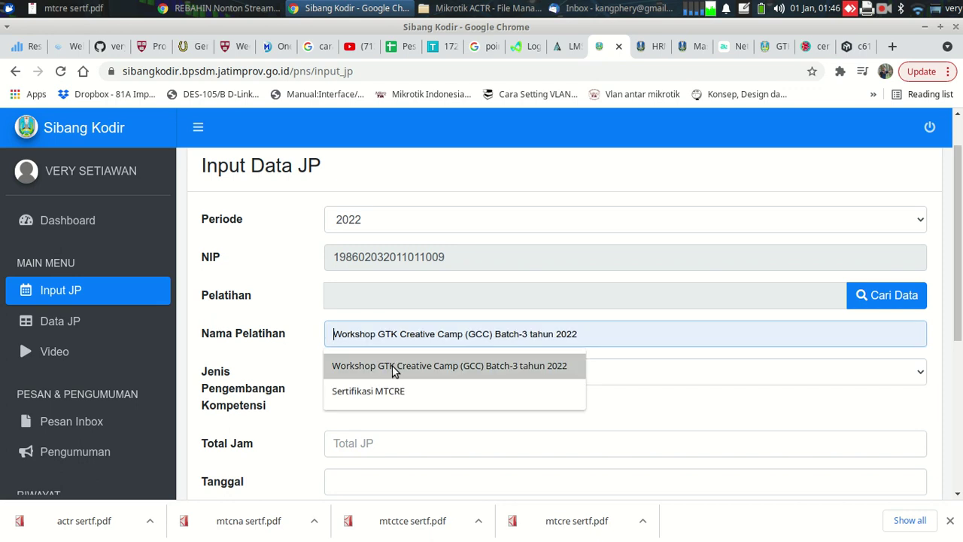
pyautogui.click(392, 367)
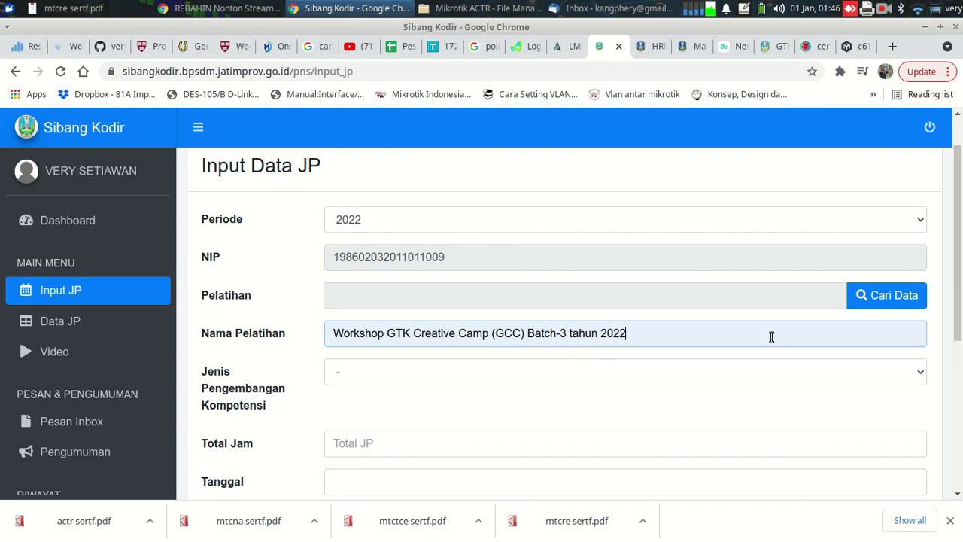
pyautogui.scroll(-2, 565, 324)
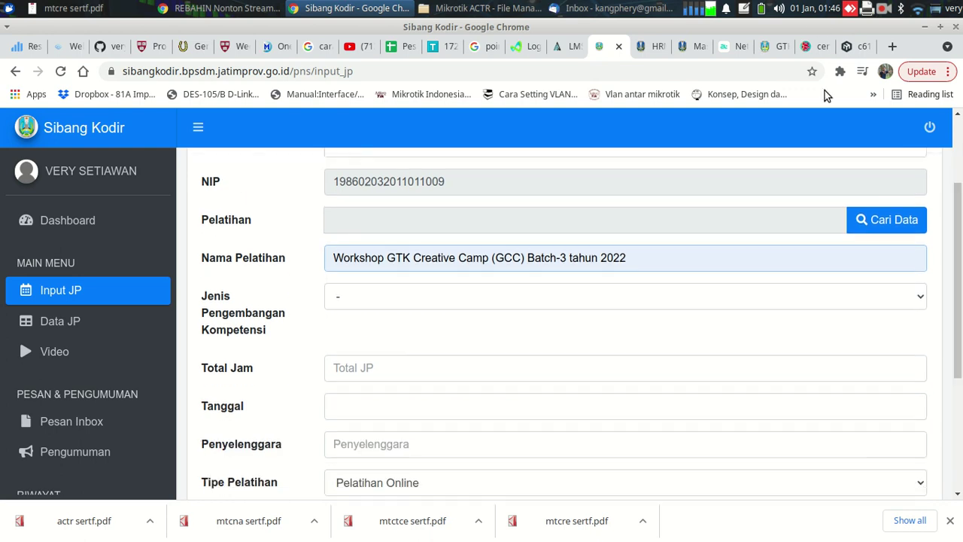
# Try Diklat Kepemimpinan and Diklat Fungsional, then set the competency type to Diklat Teknis
pyautogui.click(369, 299)
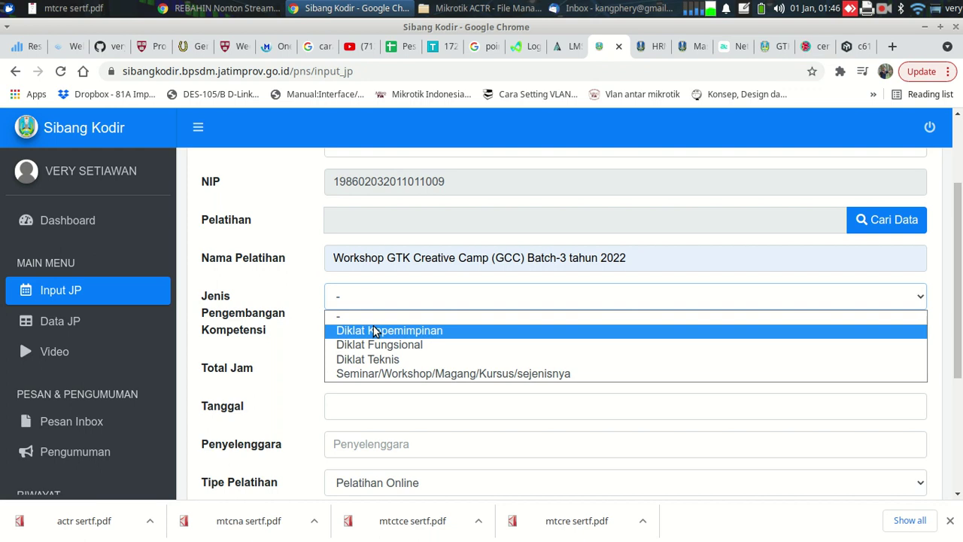
pyautogui.click(373, 329)
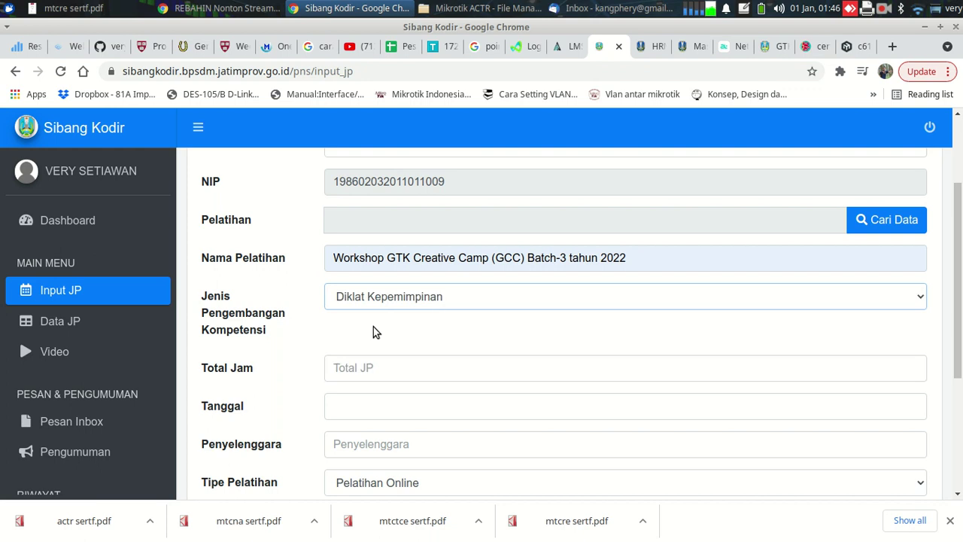
pyautogui.click(437, 304)
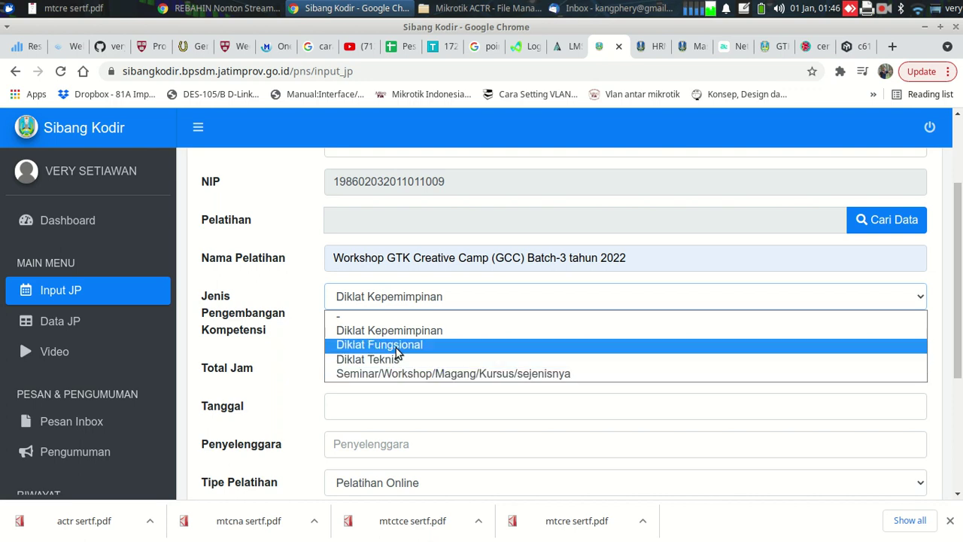
pyautogui.click(397, 347)
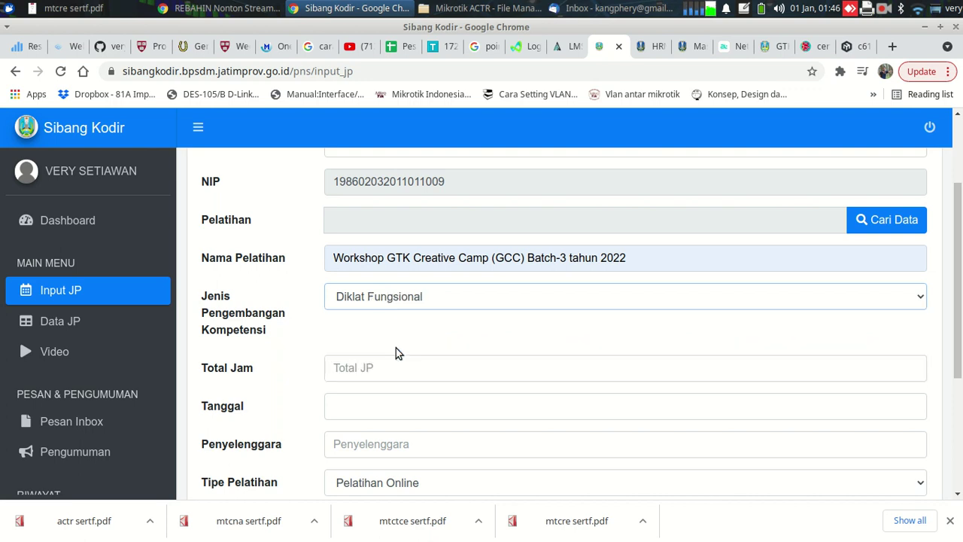
pyautogui.click(426, 303)
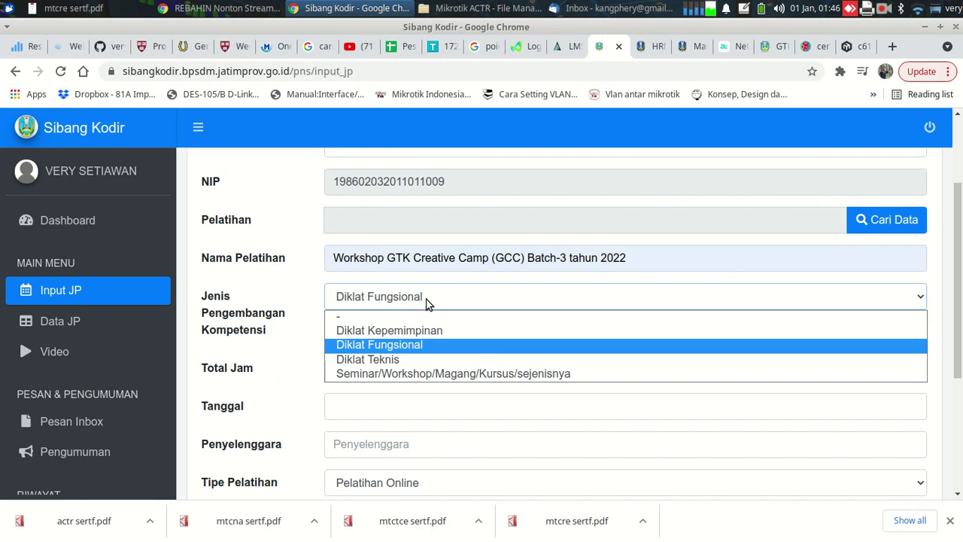
pyautogui.click(395, 359)
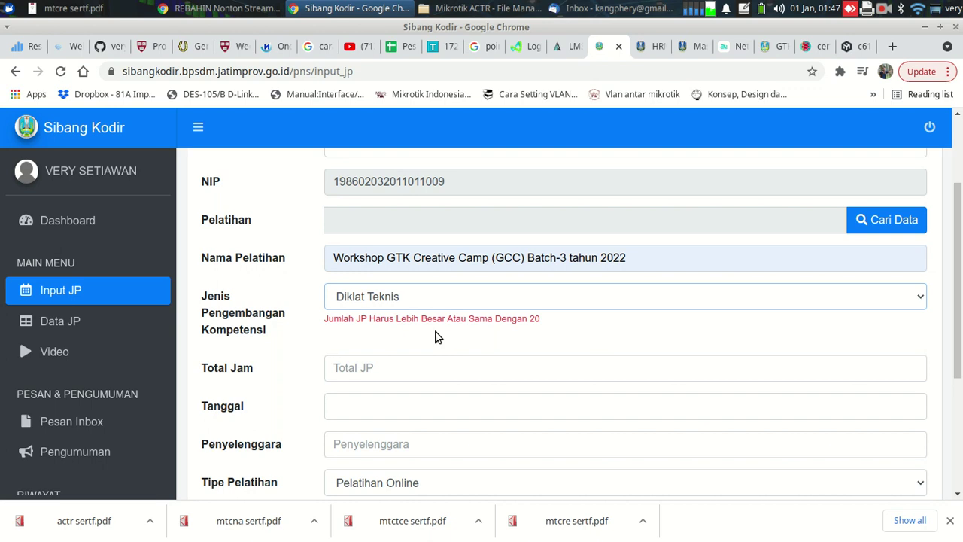
# Try Seminar/Workshop and Diklat Teknis, then settle the competency type on Diklat Fungsional
pyautogui.click(422, 298)
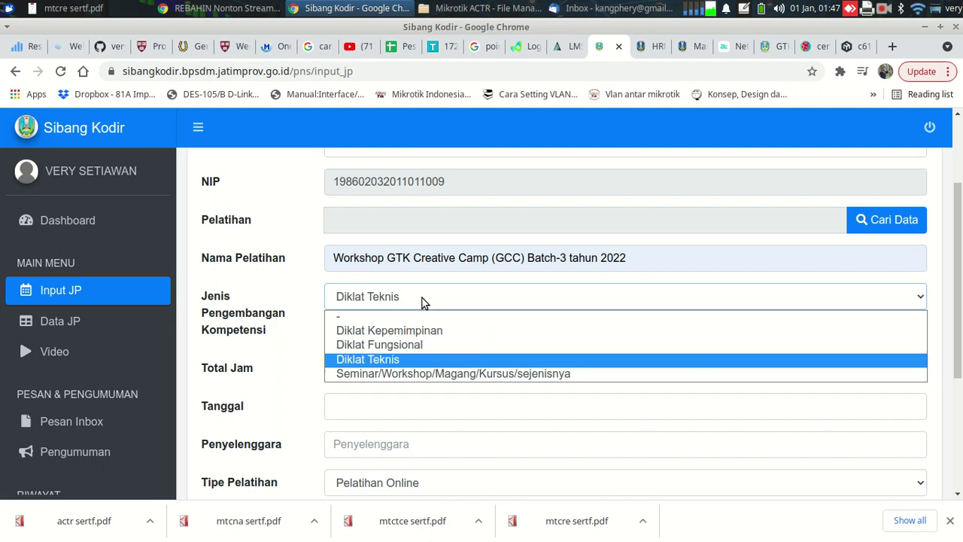
pyautogui.click(406, 374)
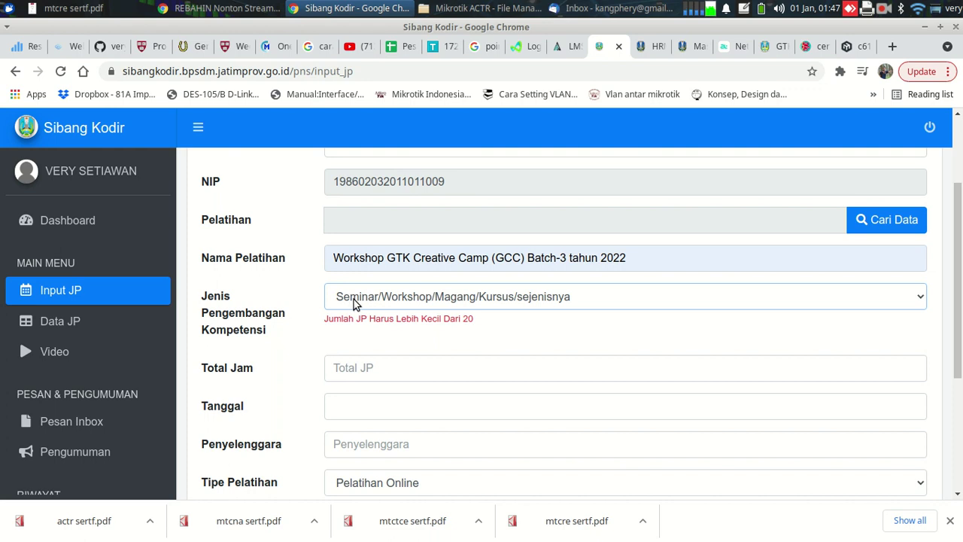
pyautogui.click(397, 304)
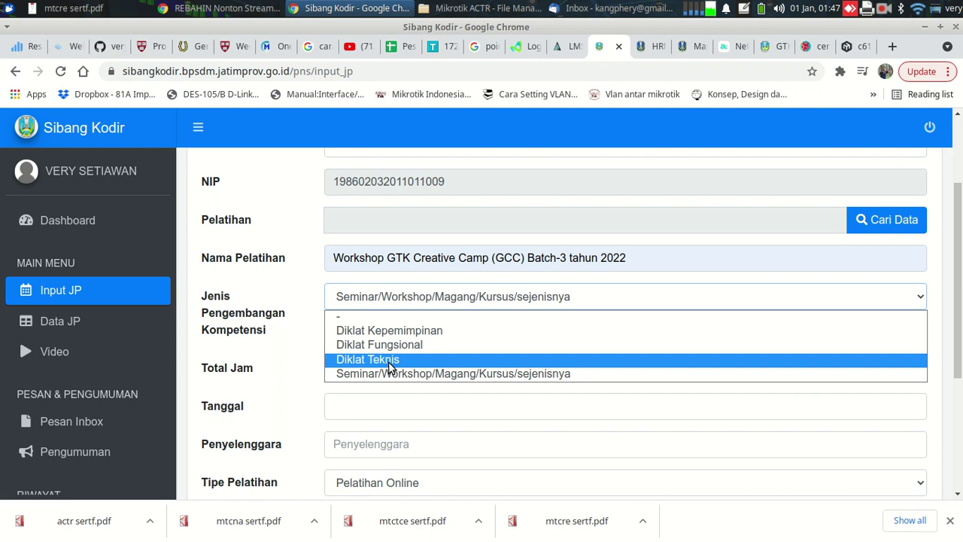
pyautogui.click(389, 360)
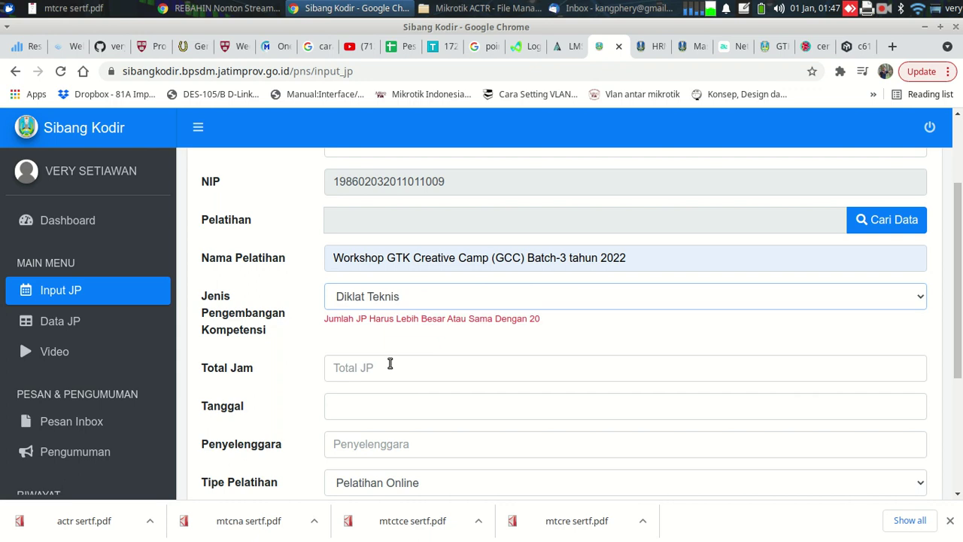
pyautogui.click(399, 298)
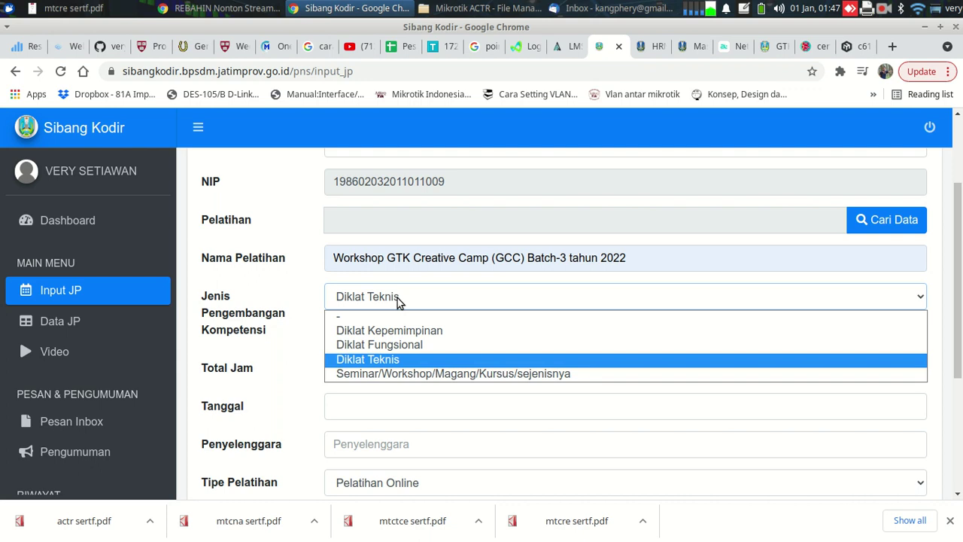
pyautogui.click(383, 347)
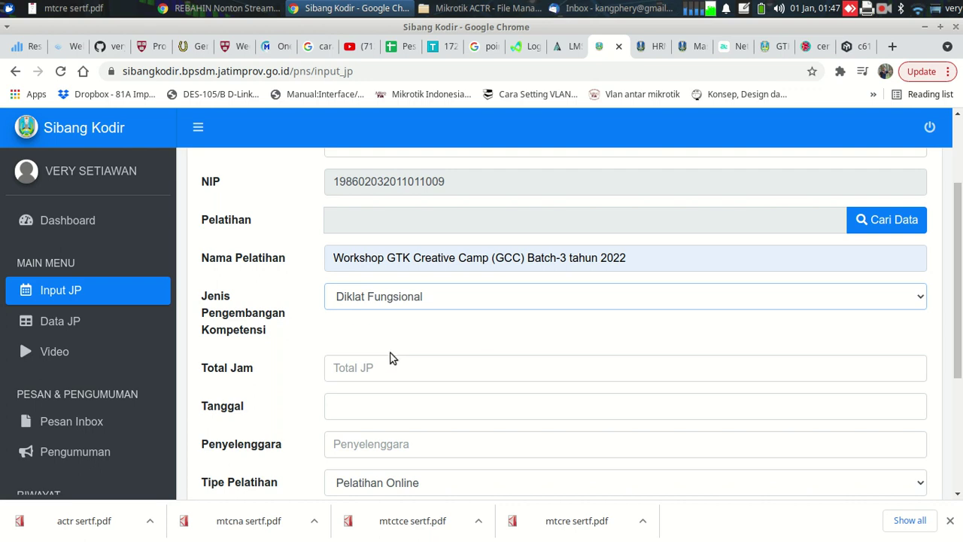
# Enter 34 as Total Jam, confirming it against the certificate's program table
pyautogui.click(364, 369)
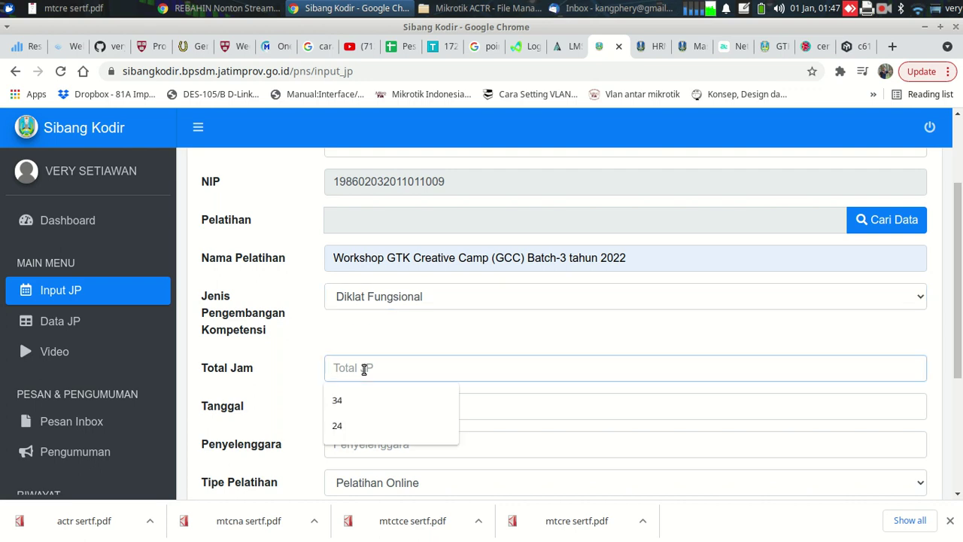
pyautogui.click(356, 398)
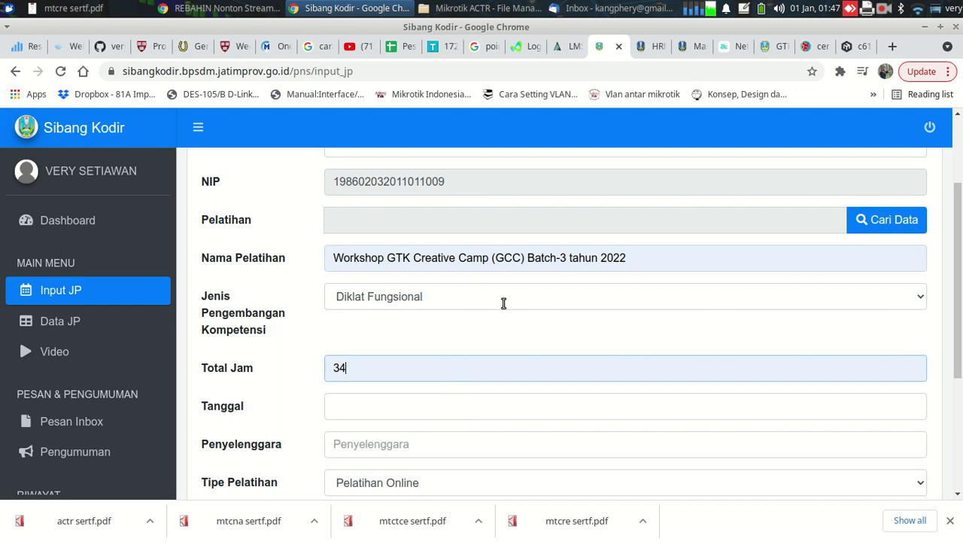
pyautogui.click(806, 46)
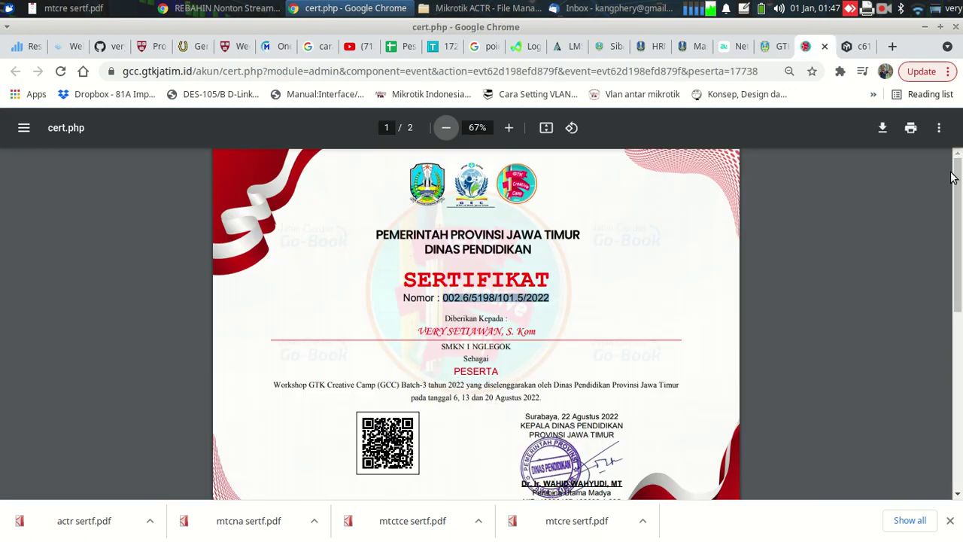
pyautogui.moveTo(951, 177); pyautogui.dragTo(952, 331)
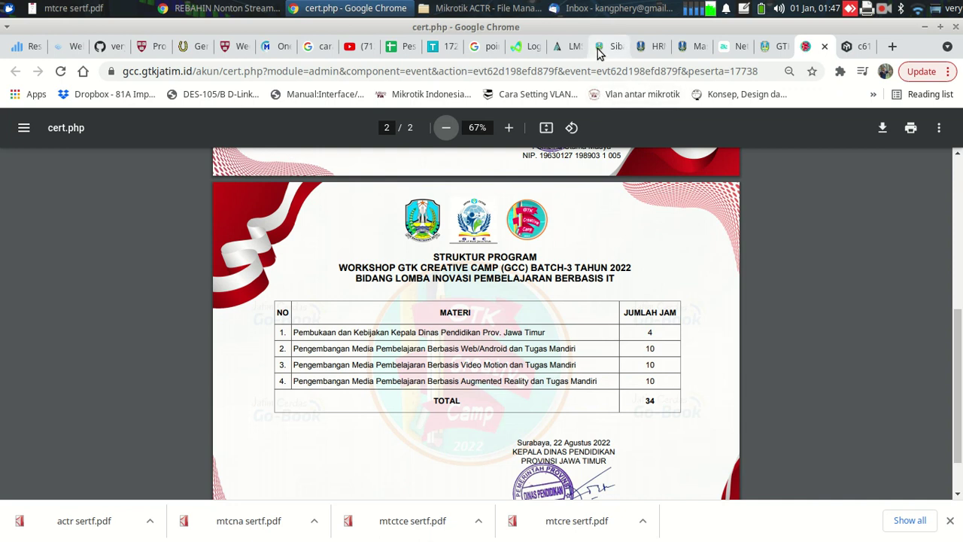
pyautogui.click(600, 49)
# Set Tanggal to 22-08-2022 after checking the certificate's signing date
pyautogui.click(334, 409)
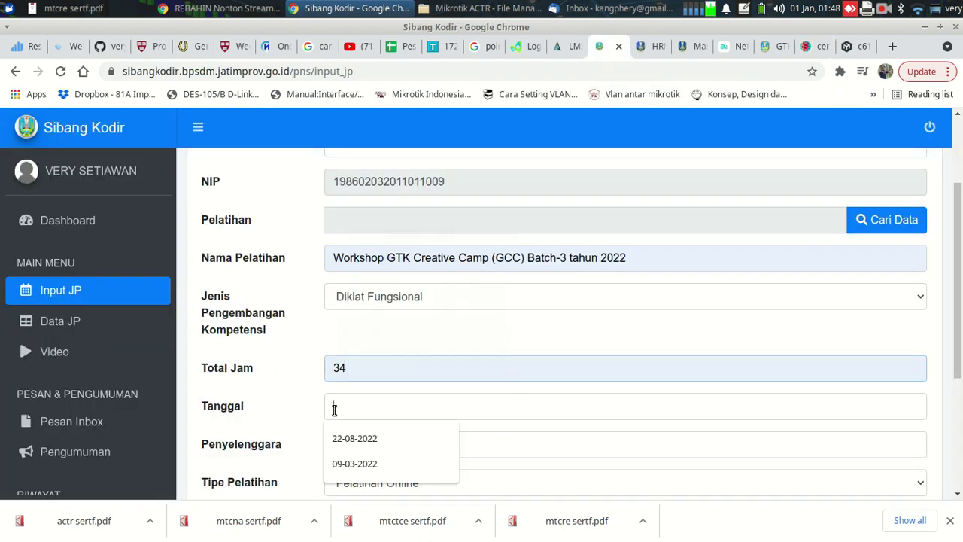
pyautogui.click(808, 45)
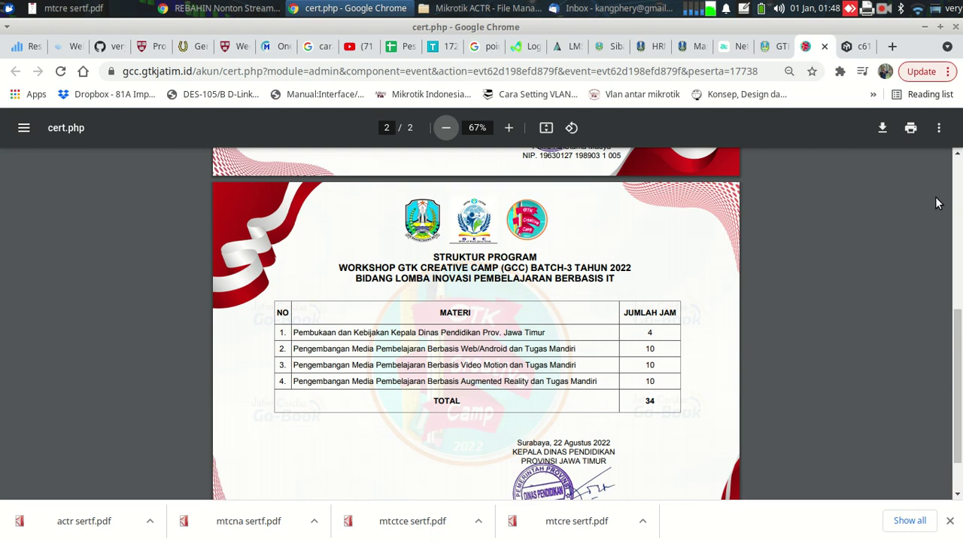
pyautogui.scroll(-2, 562, 392)
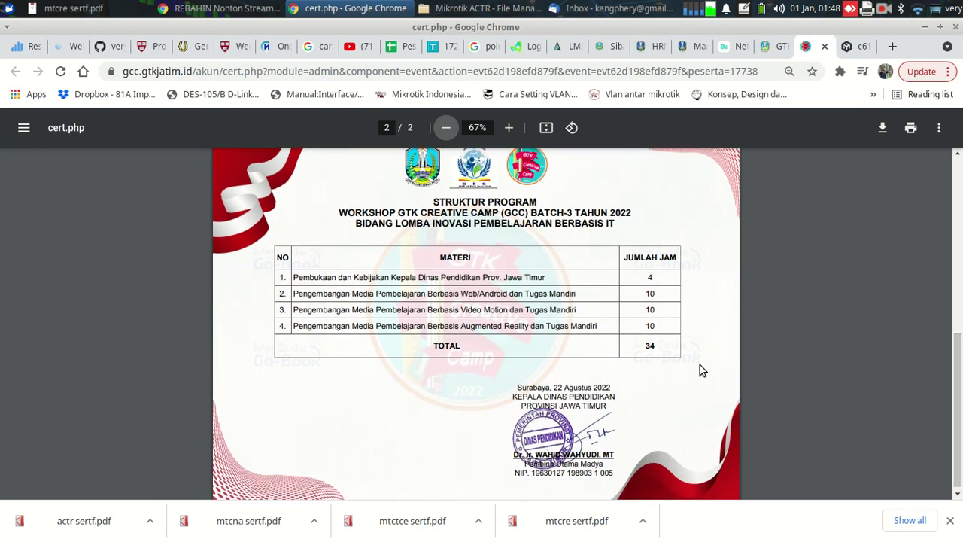
pyautogui.scroll(5, 622, 277)
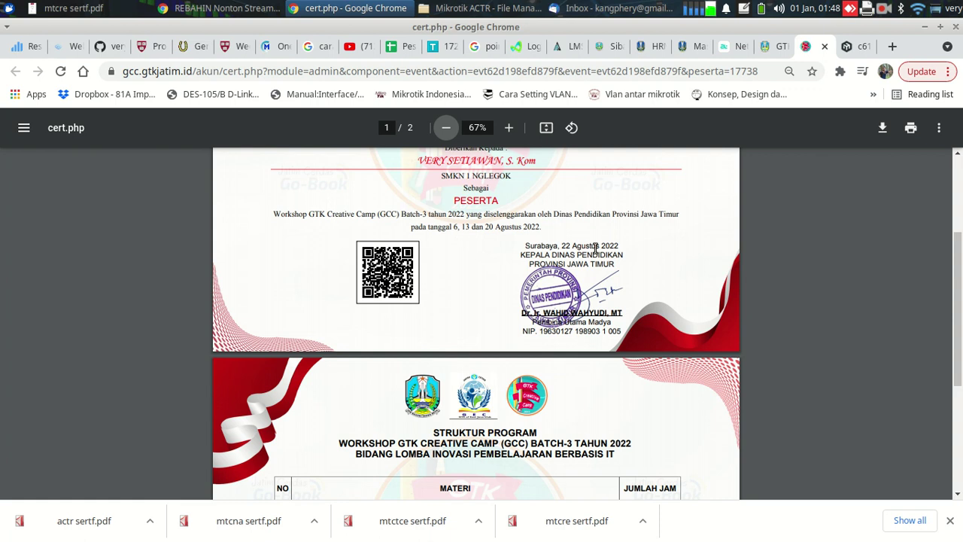
pyautogui.click(609, 47)
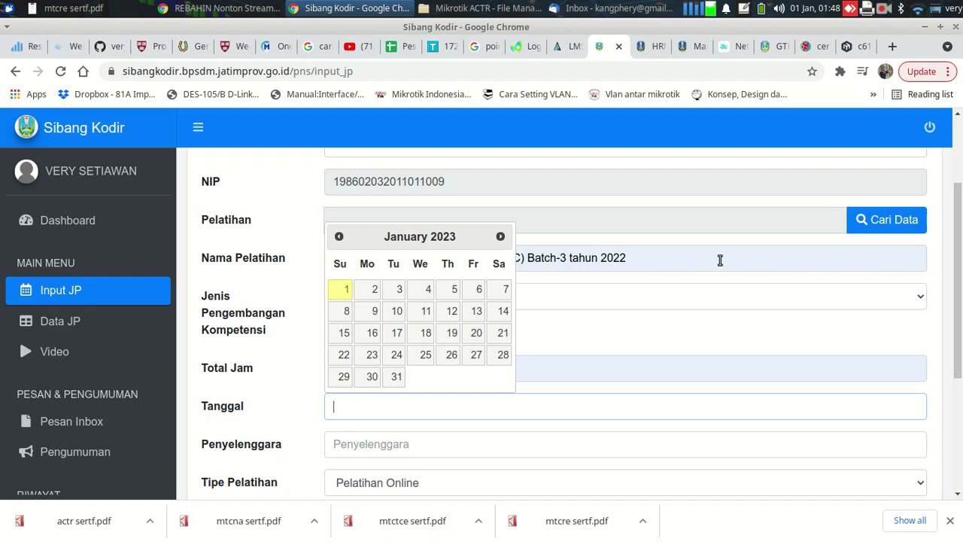
pyautogui.click(434, 409)
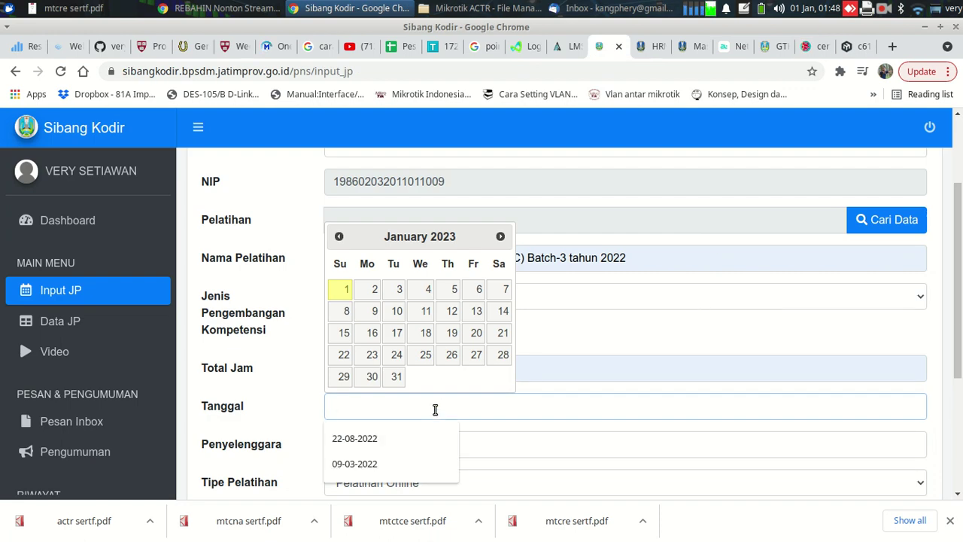
pyautogui.click(398, 431)
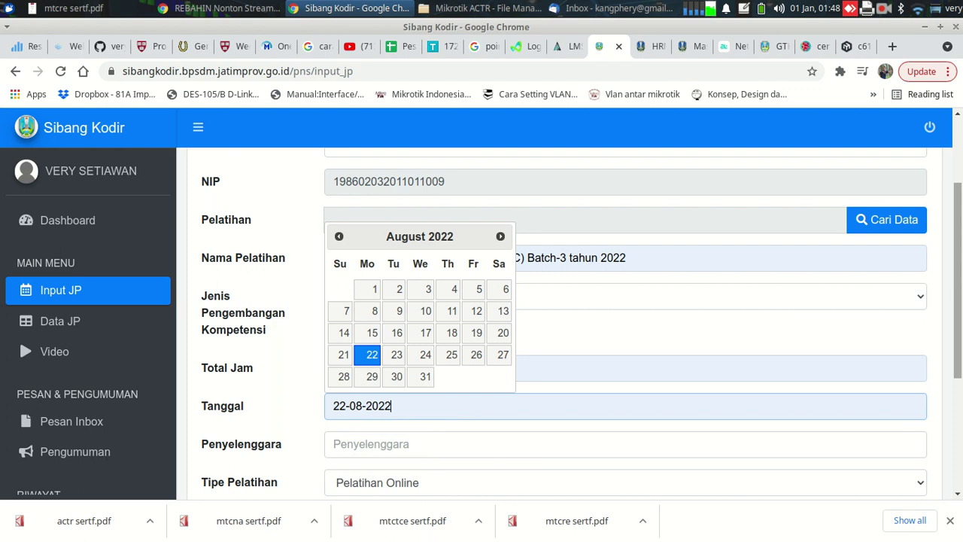
pyautogui.moveTo(956, 307); pyautogui.dragTo(956, 359)
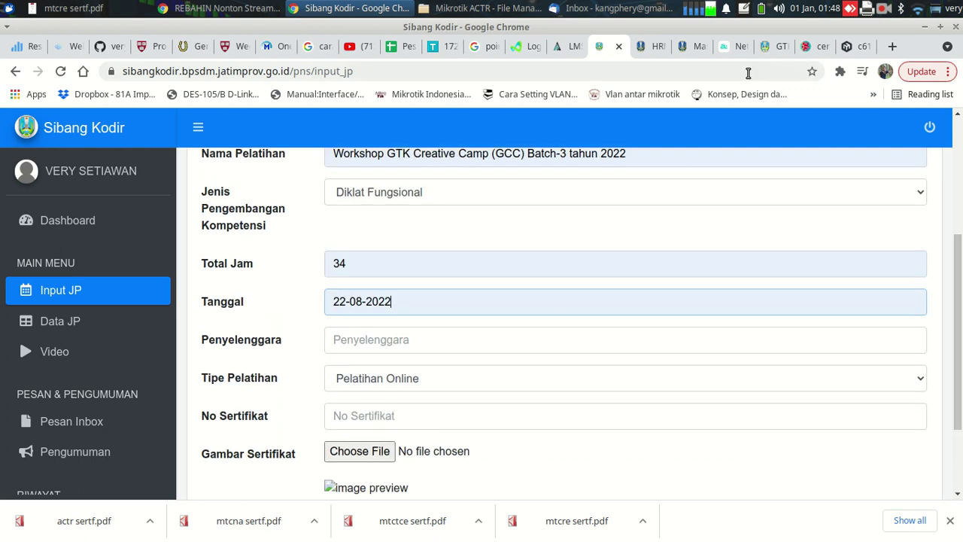
# Set the organizer to Dinas Pendidikan Provinsi Jawa Timur and keep Pelatihan Online as type
pyautogui.click(810, 46)
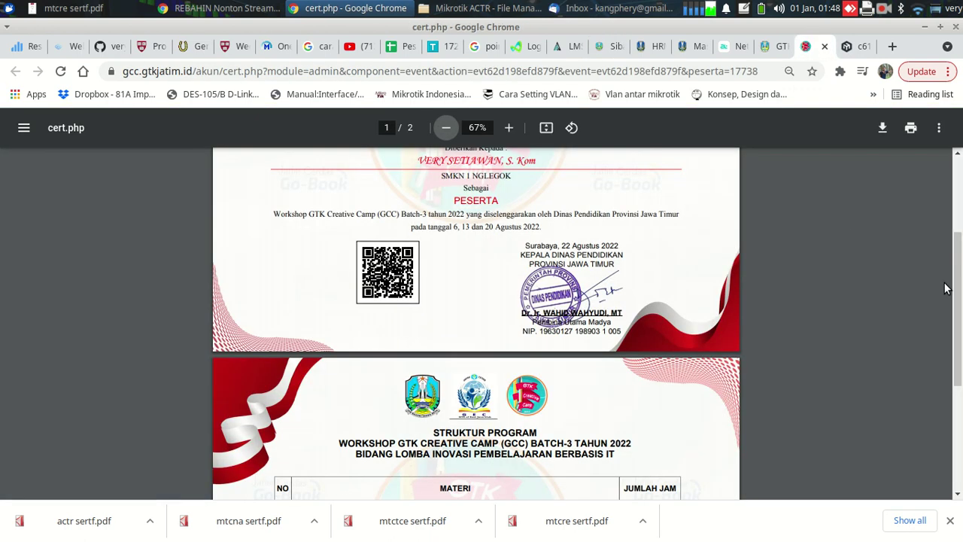
pyautogui.scroll(2, 630, 283)
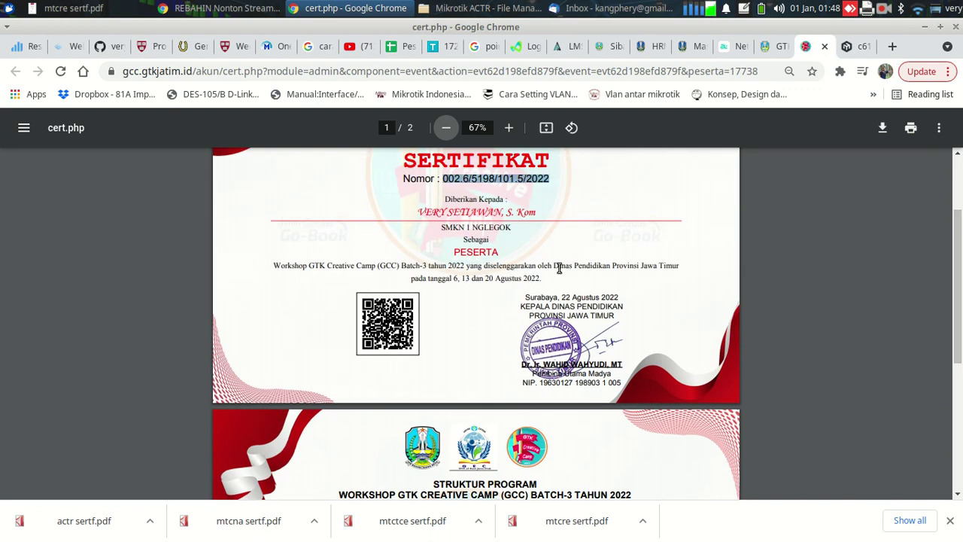
pyautogui.moveTo(553, 266); pyautogui.dragTo(680, 265)
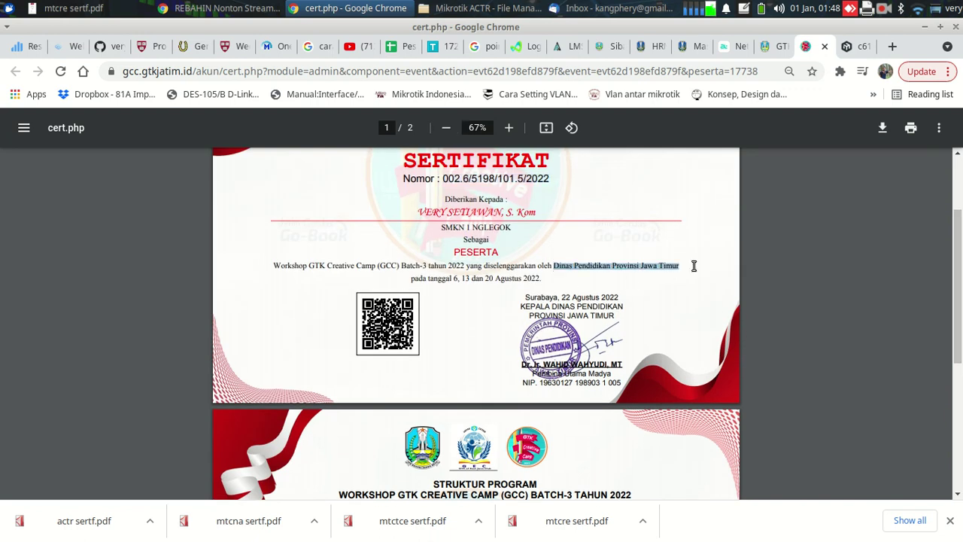
pyautogui.click(608, 46)
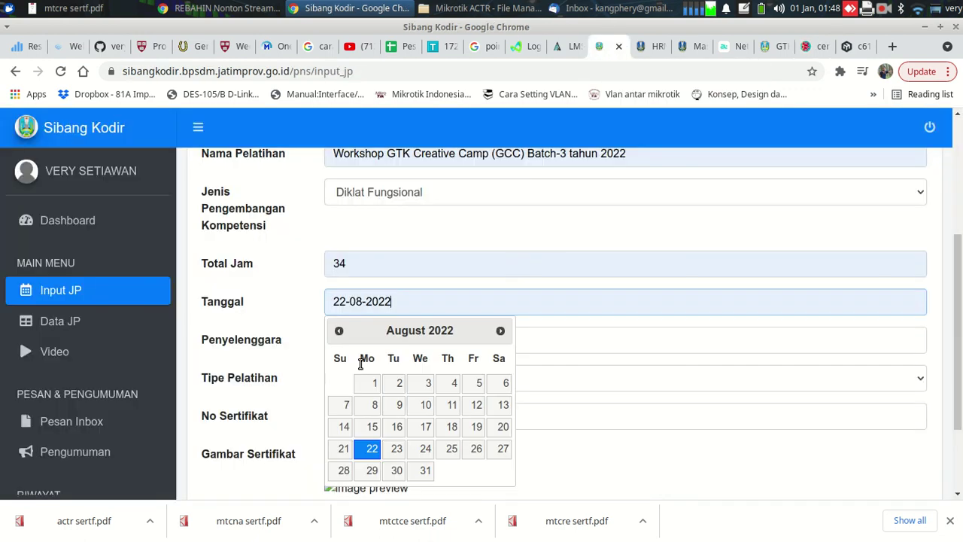
pyautogui.click(595, 339)
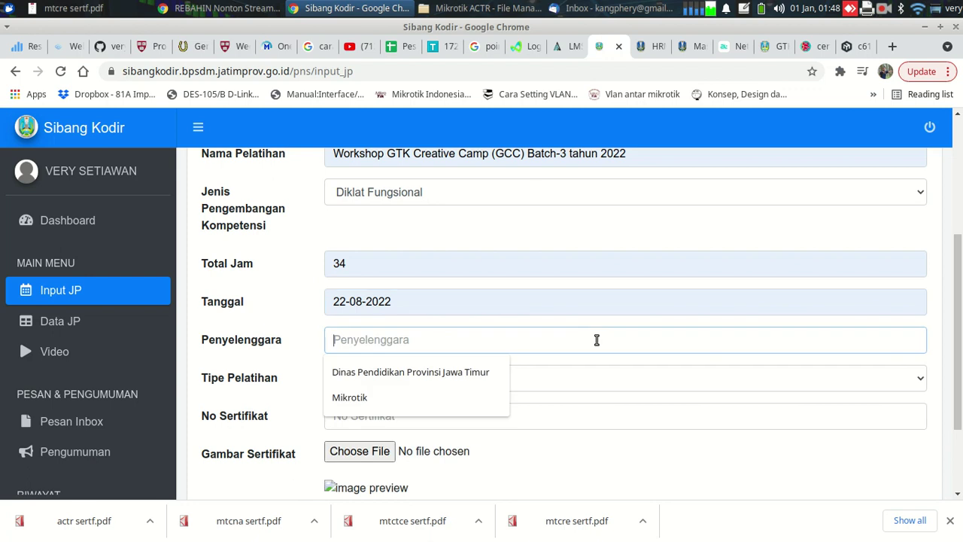
pyautogui.click(413, 382)
pyautogui.click(395, 382)
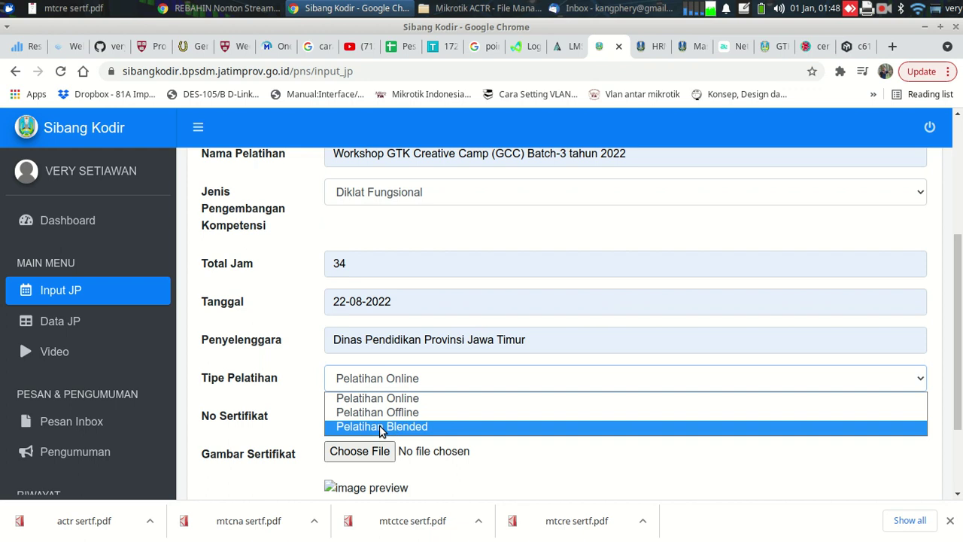
pyautogui.click(610, 354)
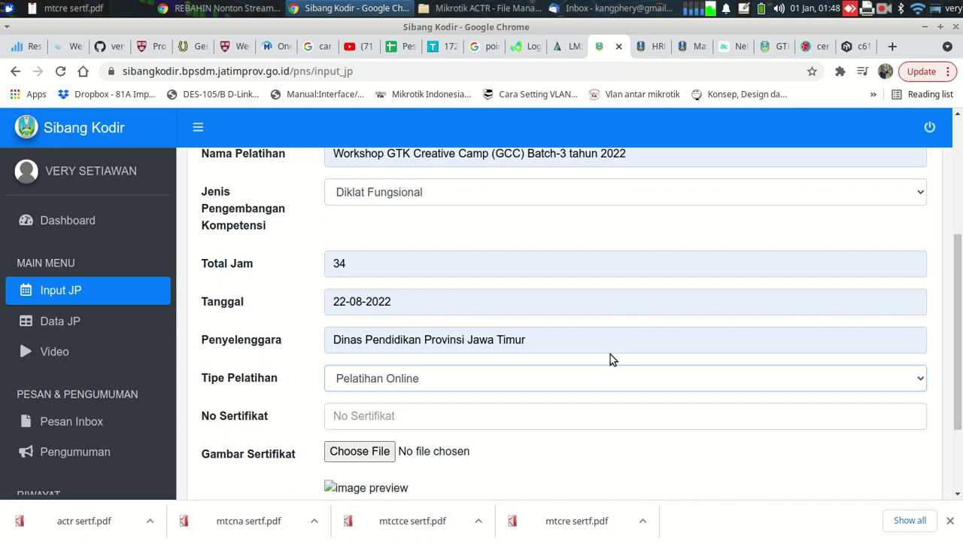
# Begin the certificate number field and view the certificate to read its number
pyautogui.scroll(-2, 955, 305)
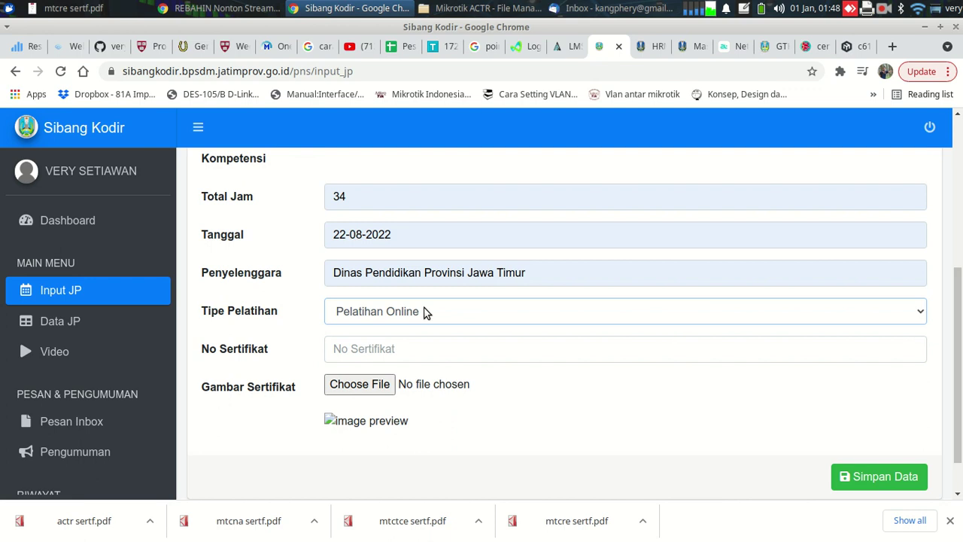
pyautogui.click(370, 349)
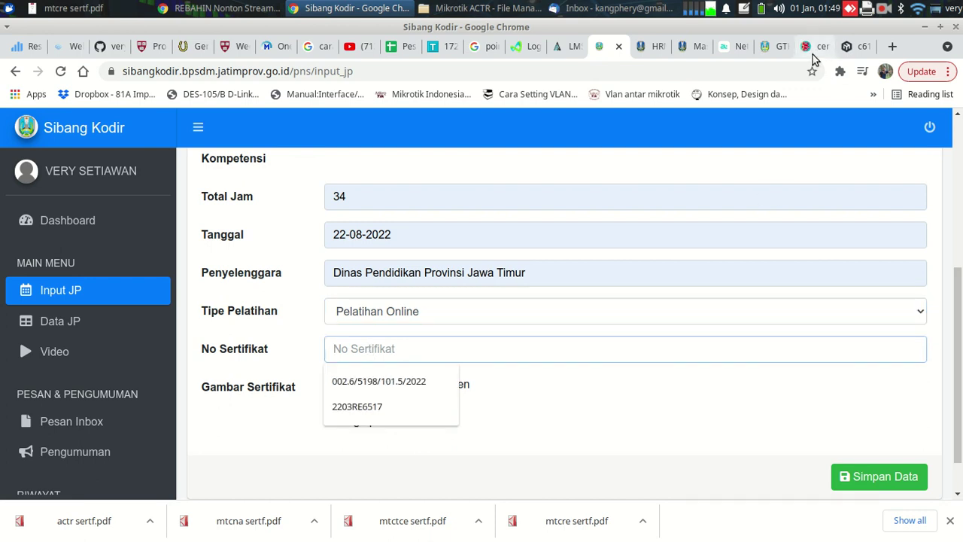
pyautogui.click(809, 48)
pyautogui.scroll(1, 718, 200)
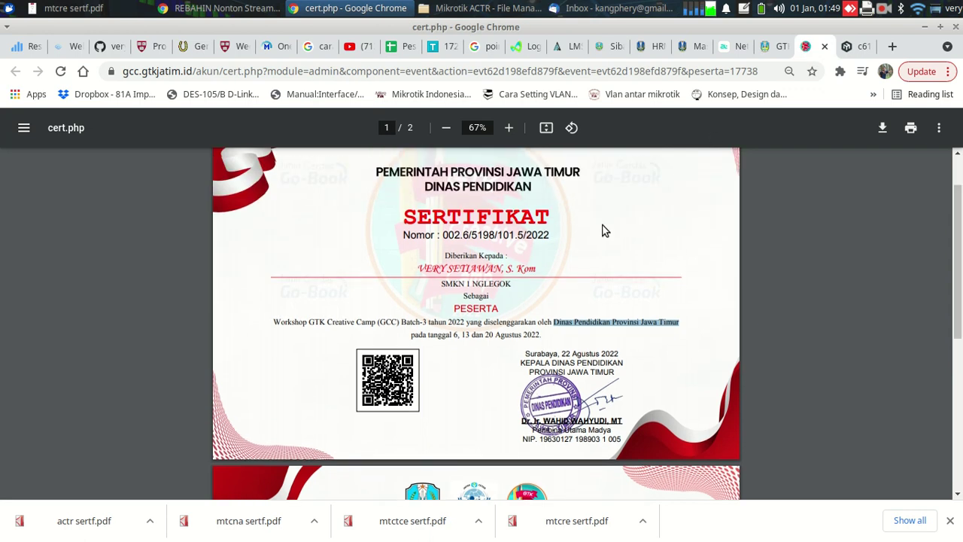
pyautogui.click(601, 46)
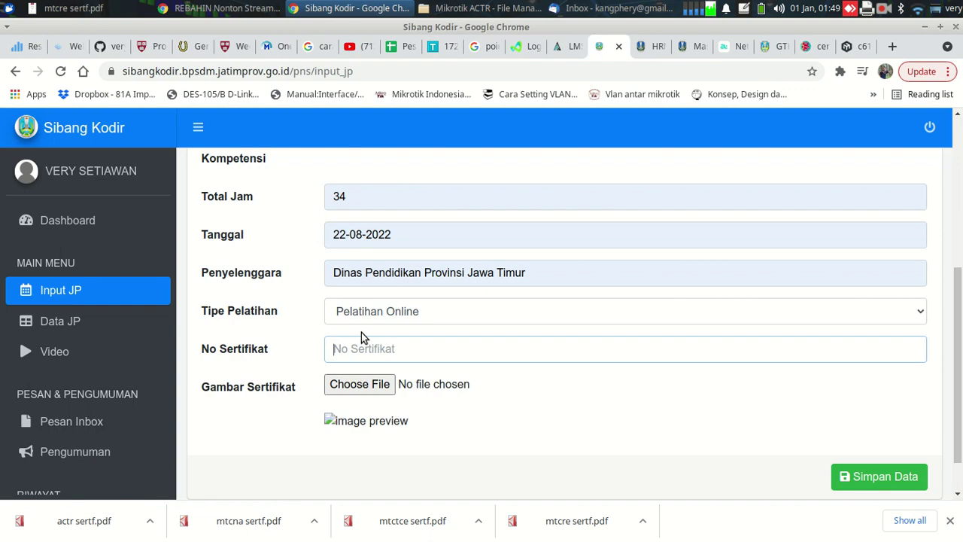
pyautogui.click(350, 344)
pyautogui.click(360, 381)
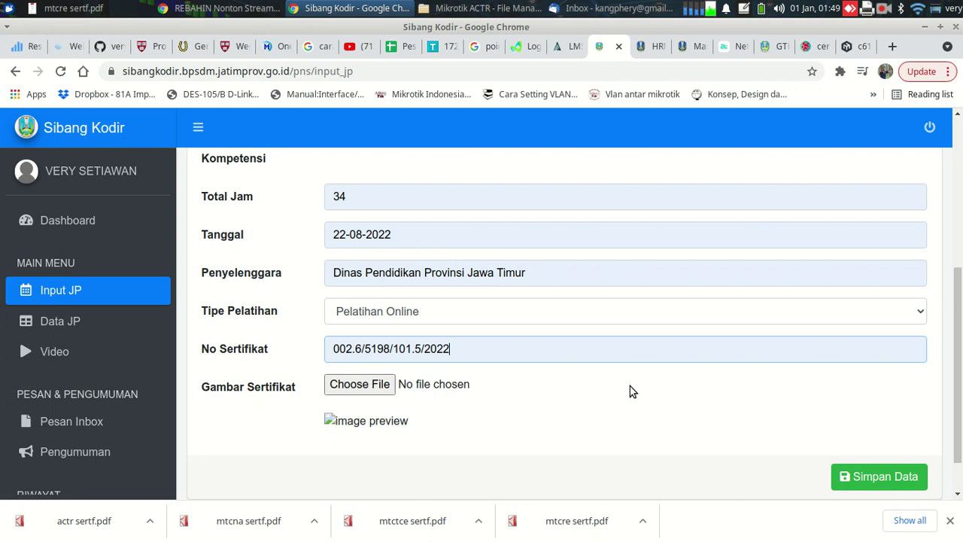
# Attach the Guru Creative Camp Batch 3 certificate screenshot and save the JP entry
pyautogui.click(388, 383)
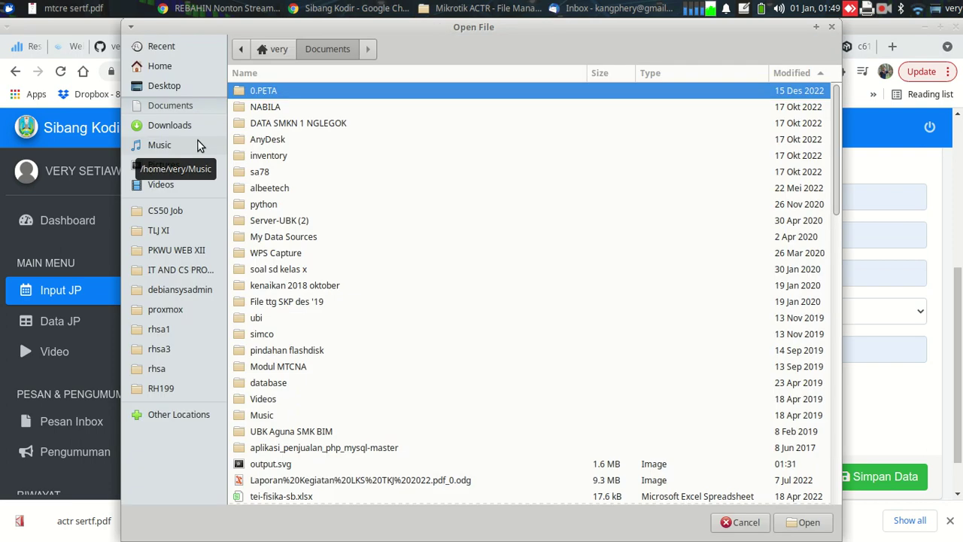
pyautogui.doubleClick(271, 124)
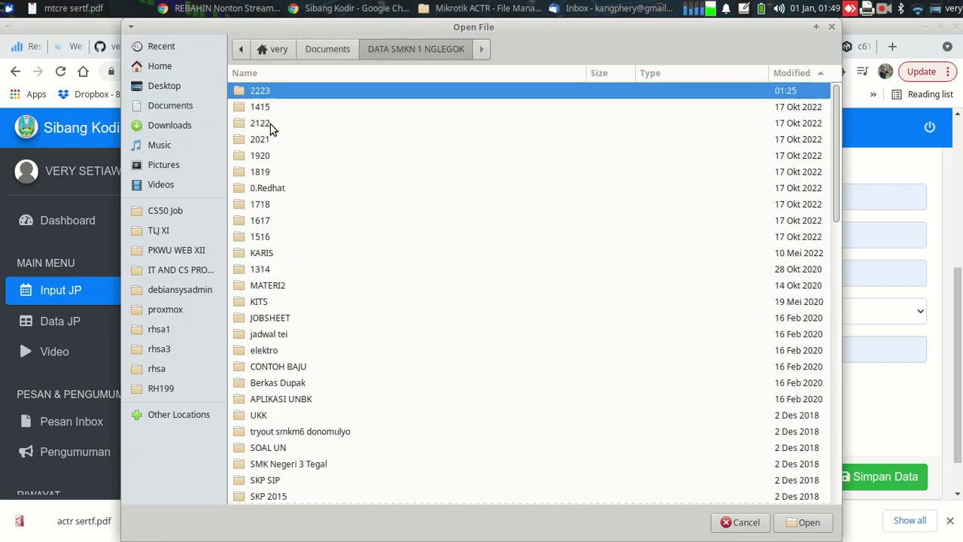
pyautogui.doubleClick(268, 94)
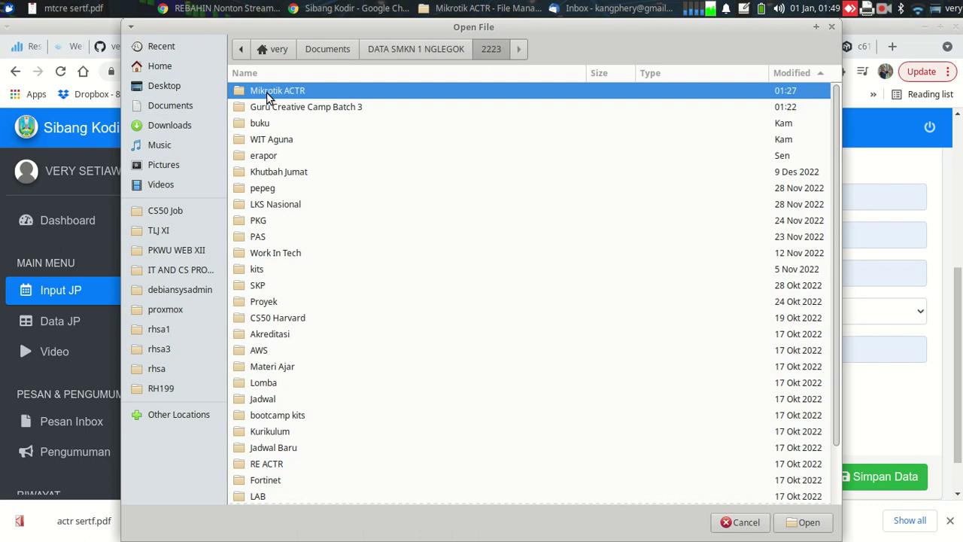
pyautogui.doubleClick(274, 111)
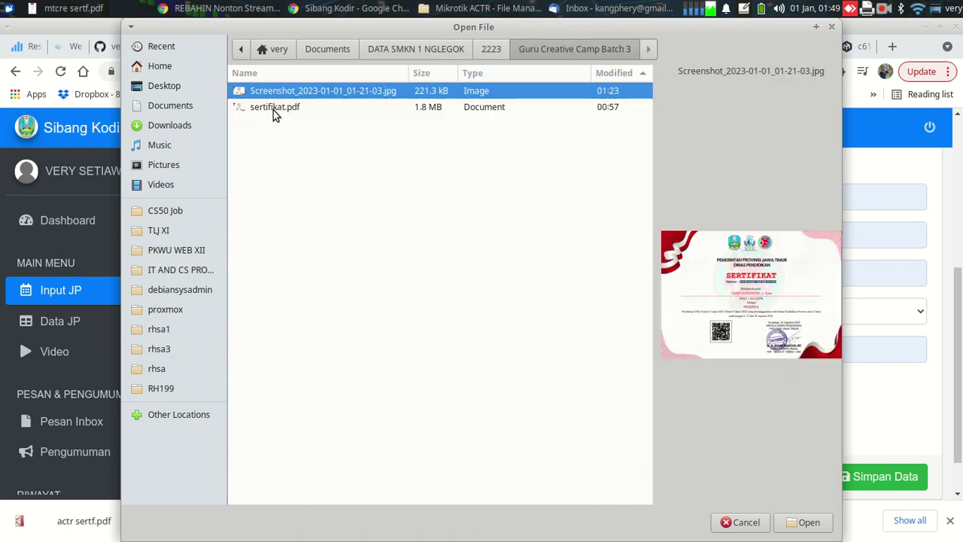
pyautogui.click(797, 524)
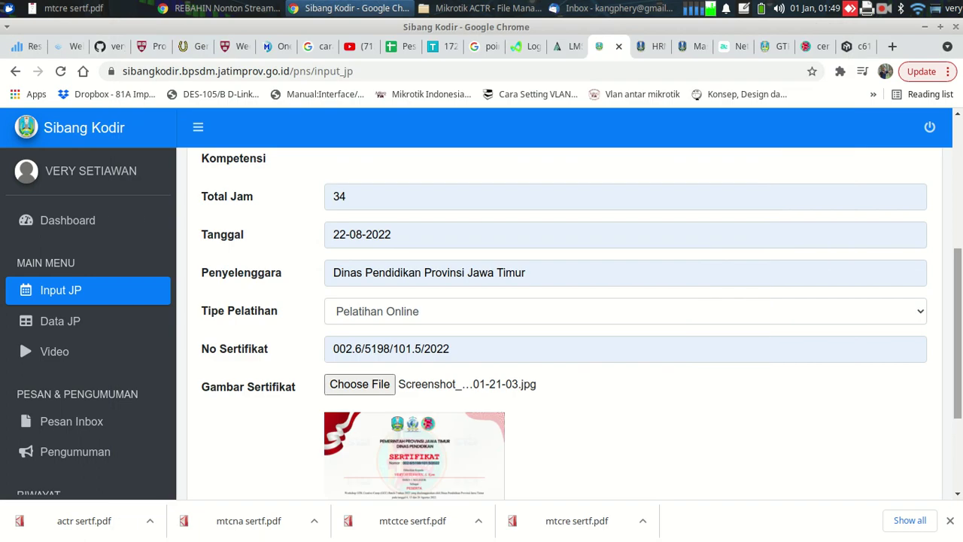
pyautogui.scroll(-4, 564, 323)
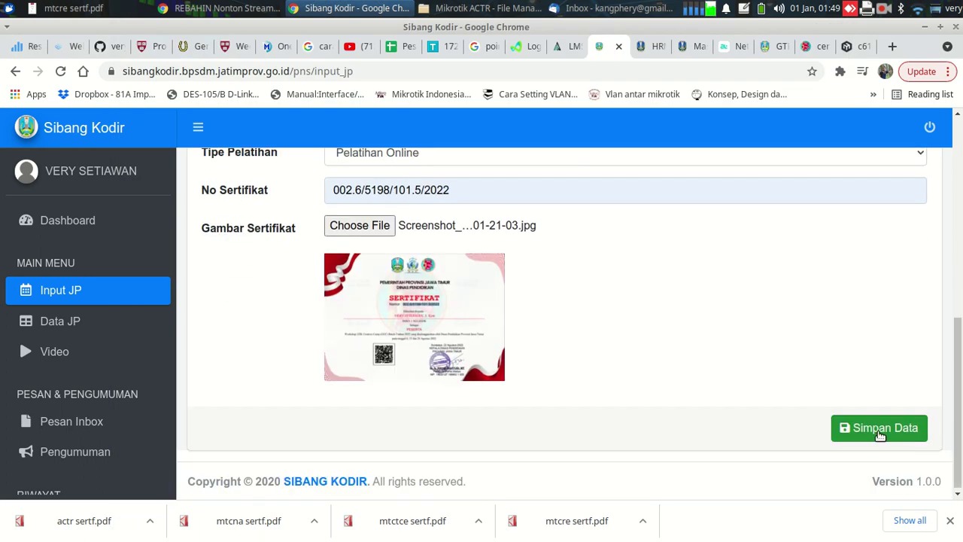
pyautogui.click(879, 434)
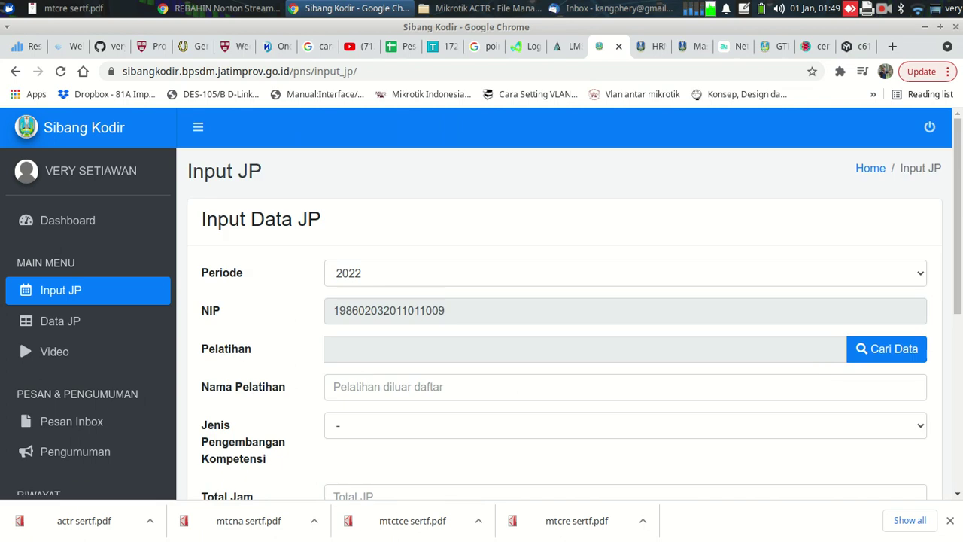
# Open the Riwayat JP page from the sidebar to view the 2022 JP history
pyautogui.scroll(-5, 825, 376)
pyautogui.scroll(-2, 564, 323)
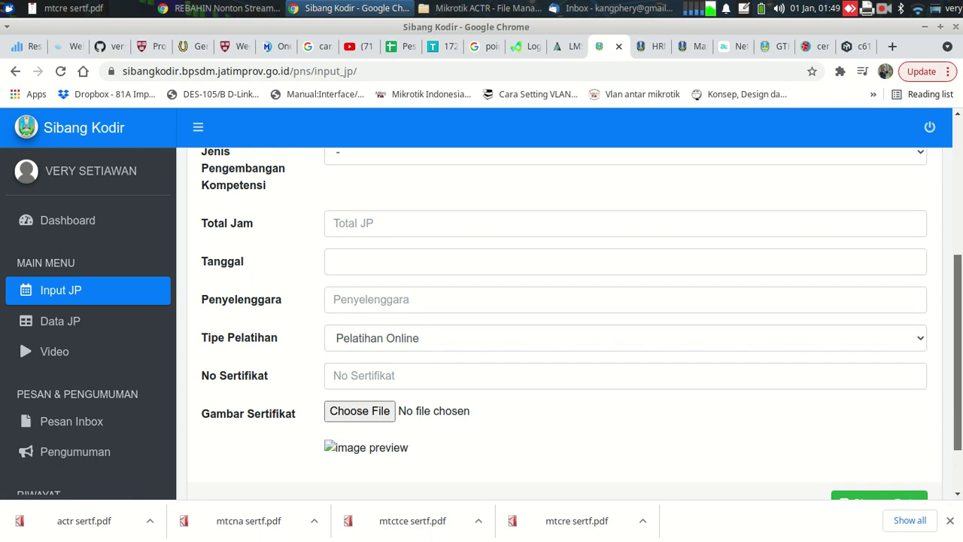
pyautogui.scroll(-1, 589, 375)
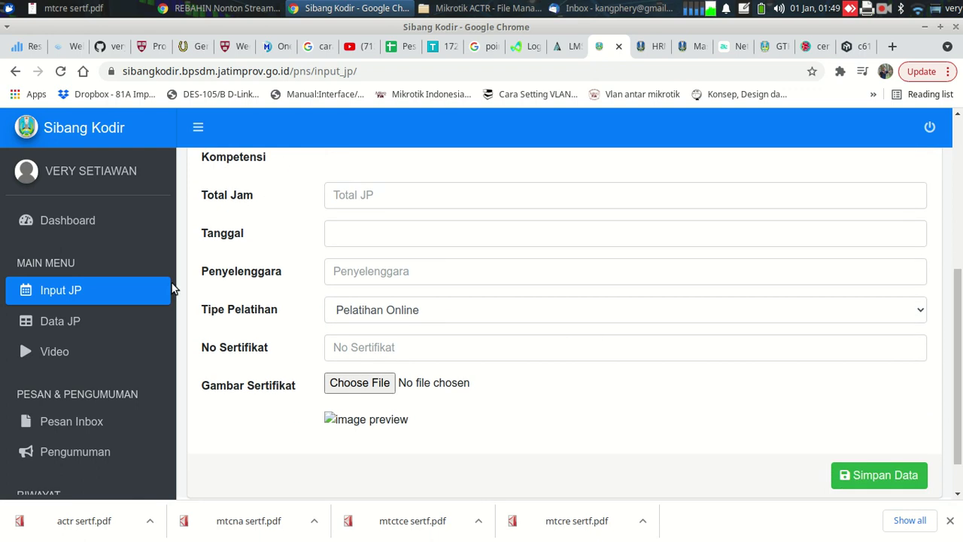
pyautogui.scroll(-3, 171, 324)
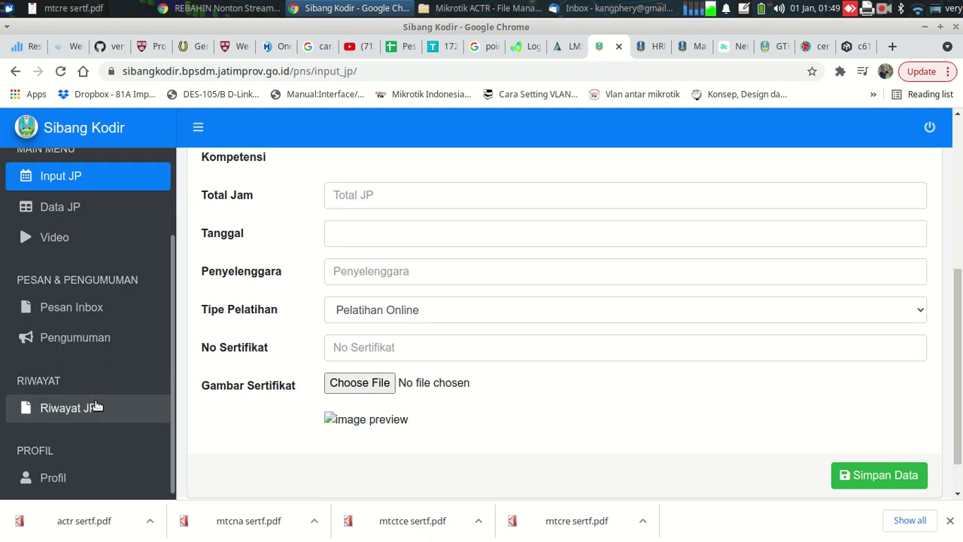
pyautogui.click(92, 403)
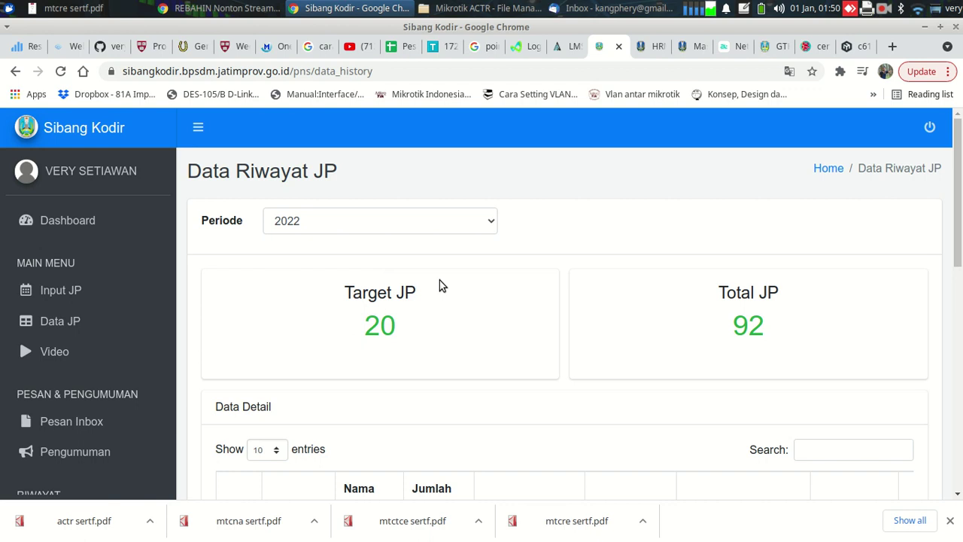
# Delete the duplicate GCC Batch-3 workshop record in row 3, leaving the workshop and Sertifikasi MTCRE
pyautogui.scroll(-4, 959, 167)
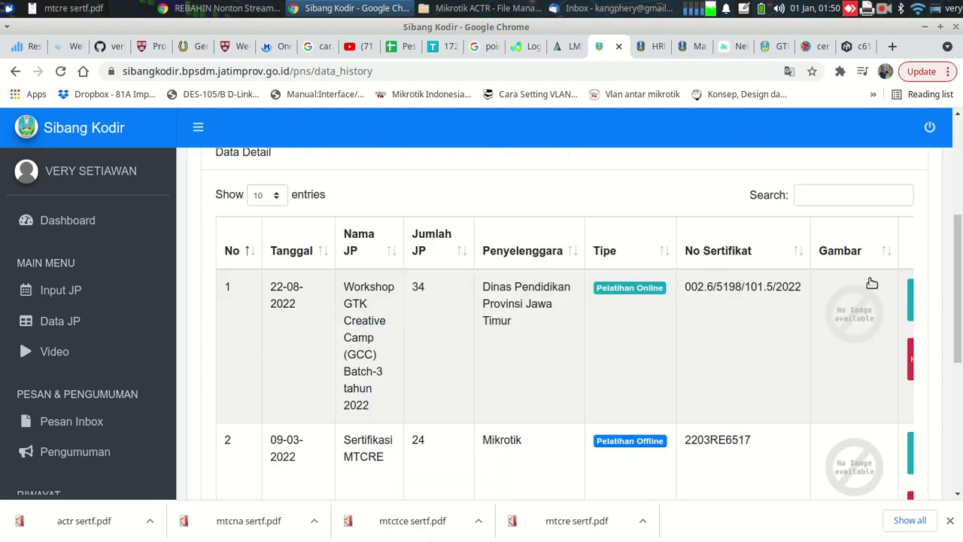
pyautogui.scroll(-1, 957, 286)
pyautogui.scroll(-3, 957, 301)
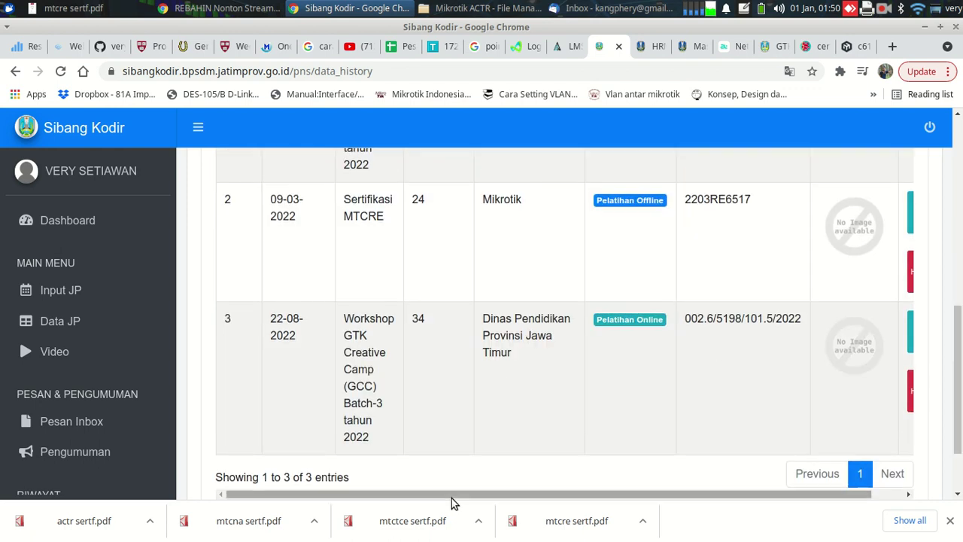
pyautogui.moveTo(451, 496); pyautogui.dragTo(577, 496)
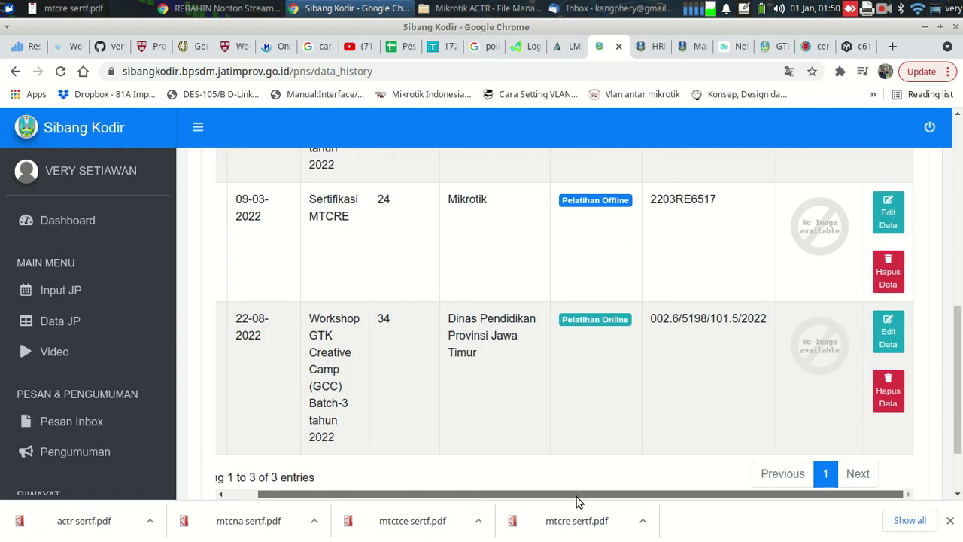
pyautogui.click(886, 399)
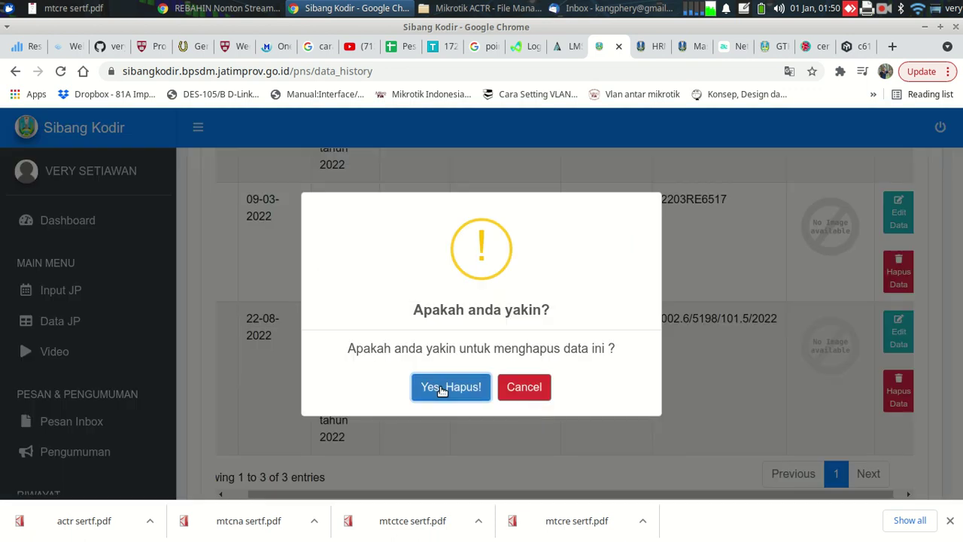
pyautogui.click(443, 393)
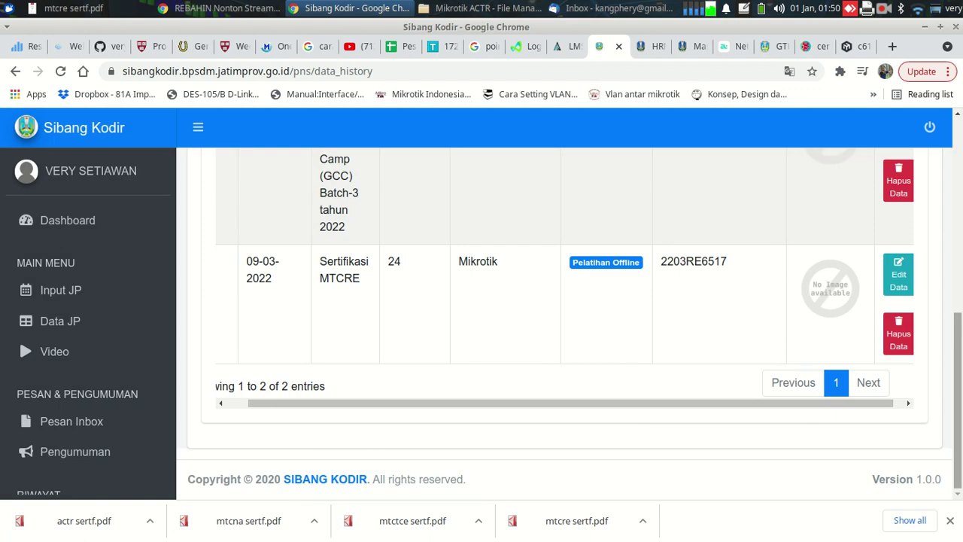
pyautogui.scroll(3, 581, 323)
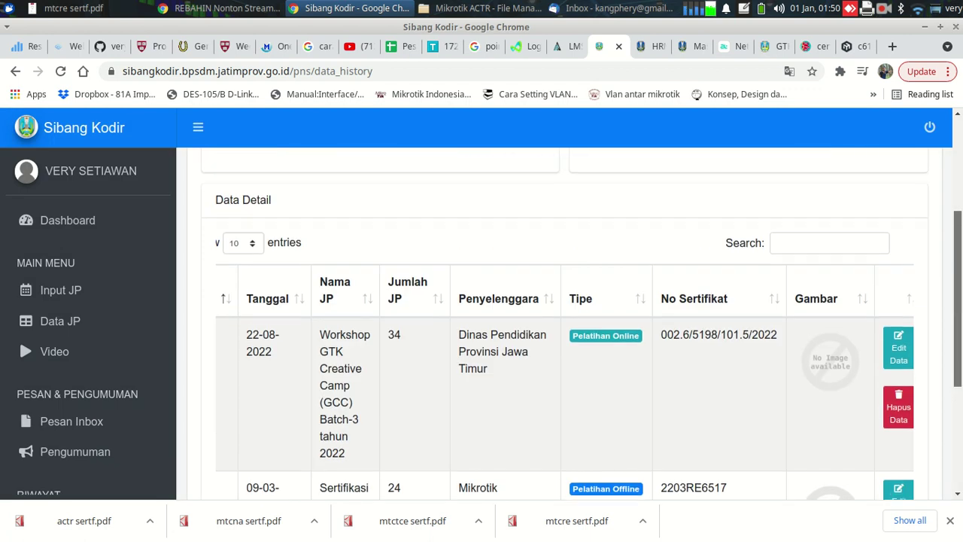
pyautogui.scroll(2, 564, 324)
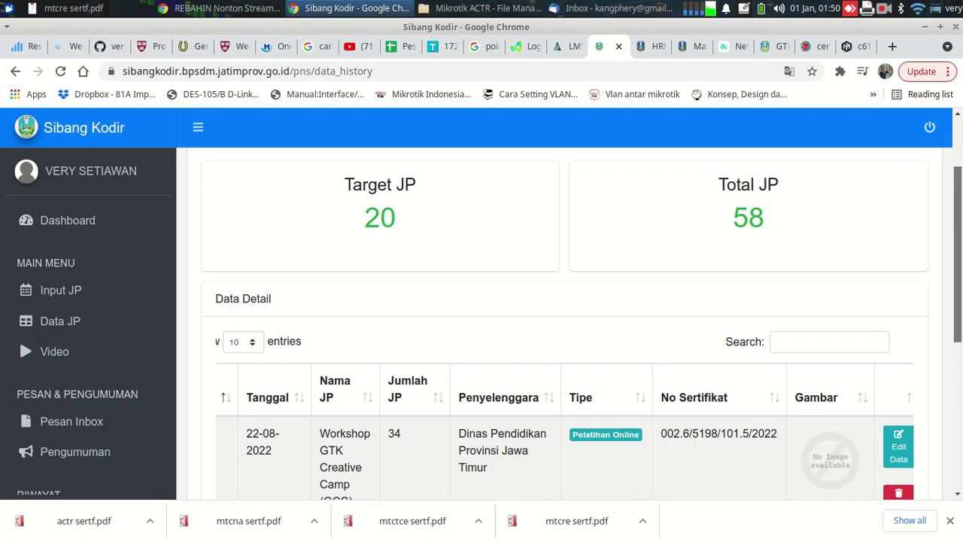
pyautogui.scroll(-1, 350, 388)
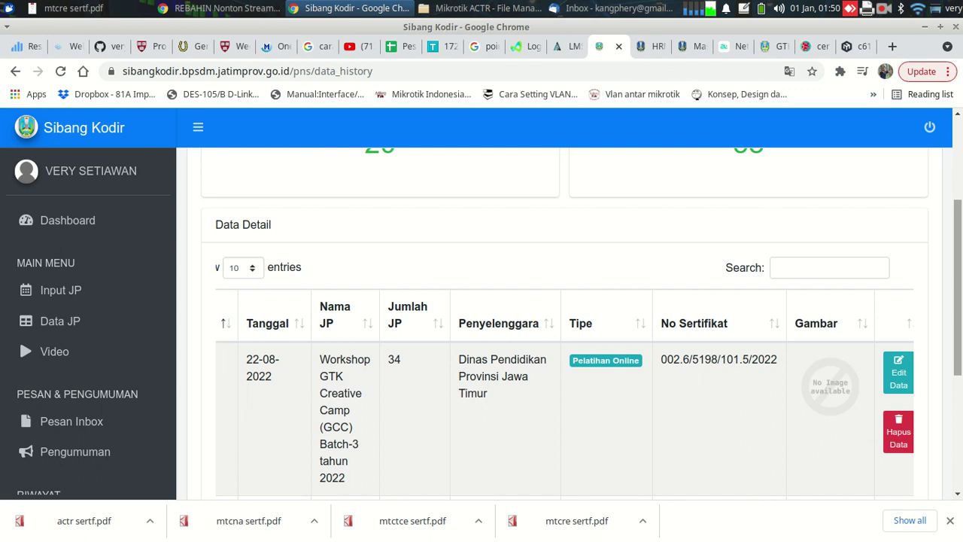
pyautogui.scroll(-3, 541, 342)
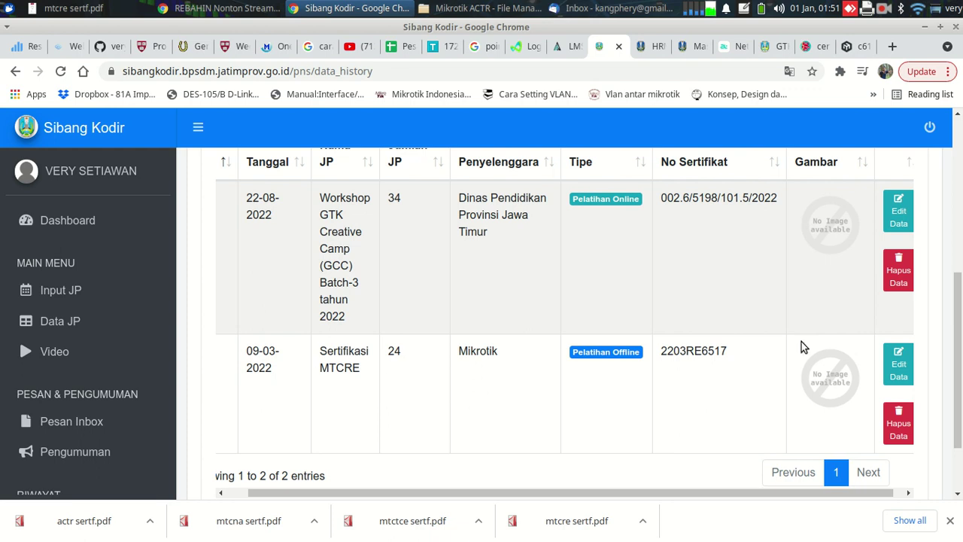
pyautogui.scroll(3, 866, 294)
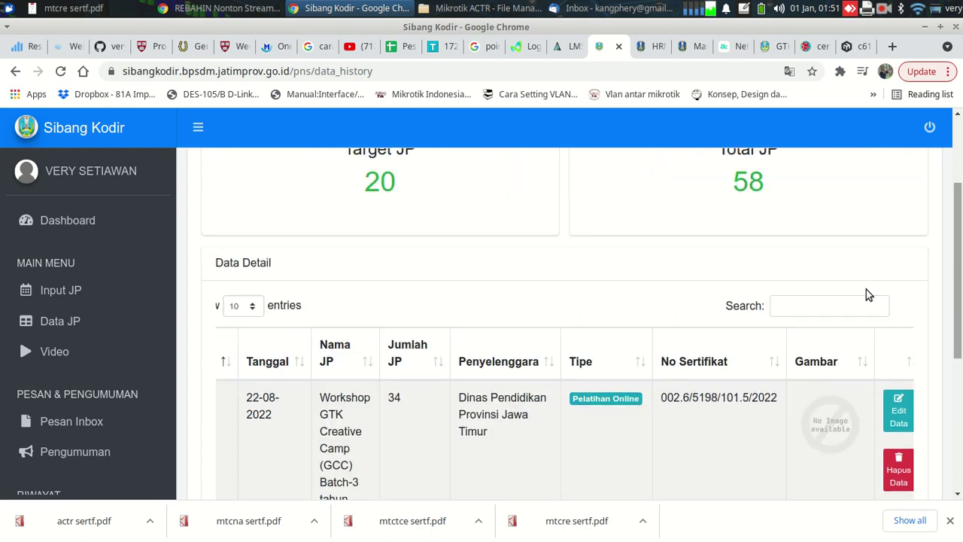
pyautogui.scroll(-2, 952, 328)
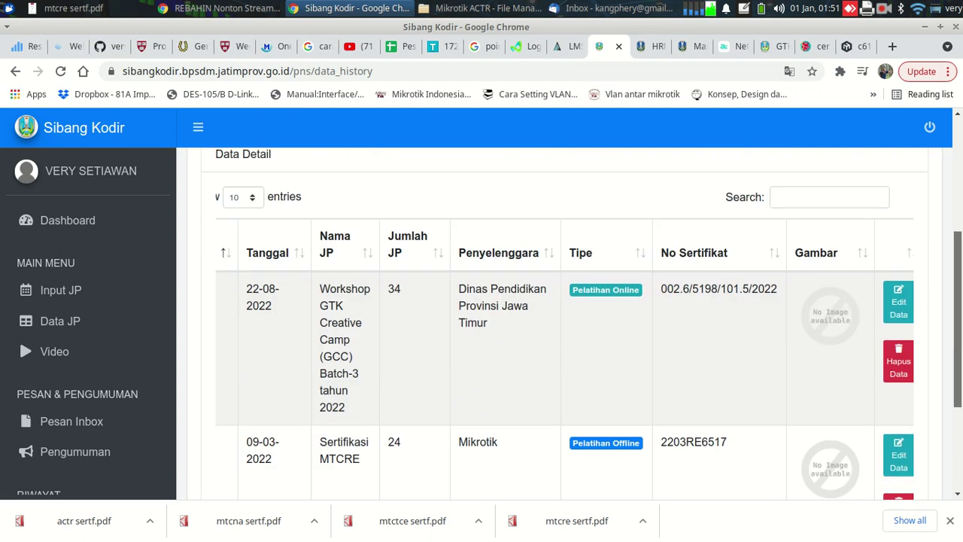
pyautogui.scroll(3, 952, 329)
pyautogui.scroll(1, 765, 347)
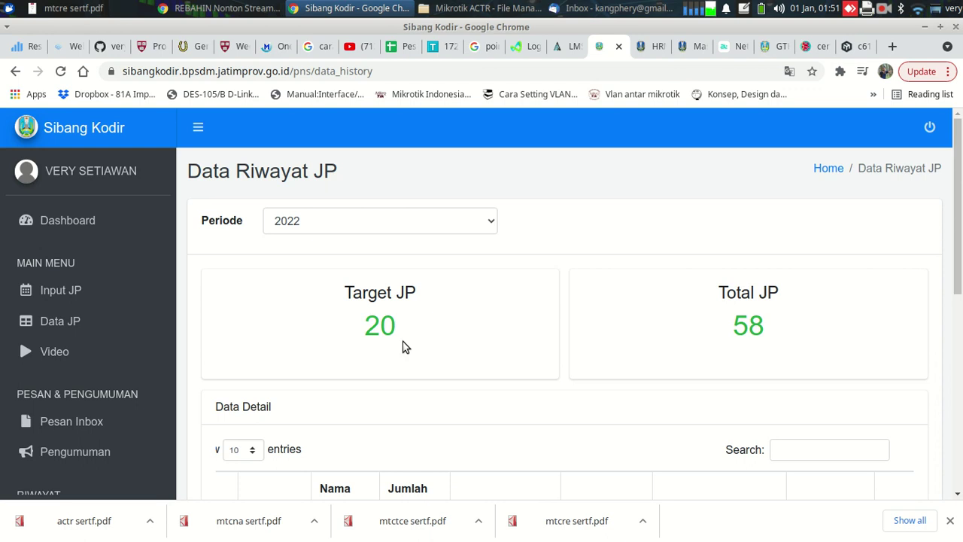
pyautogui.rightClick(828, 184)
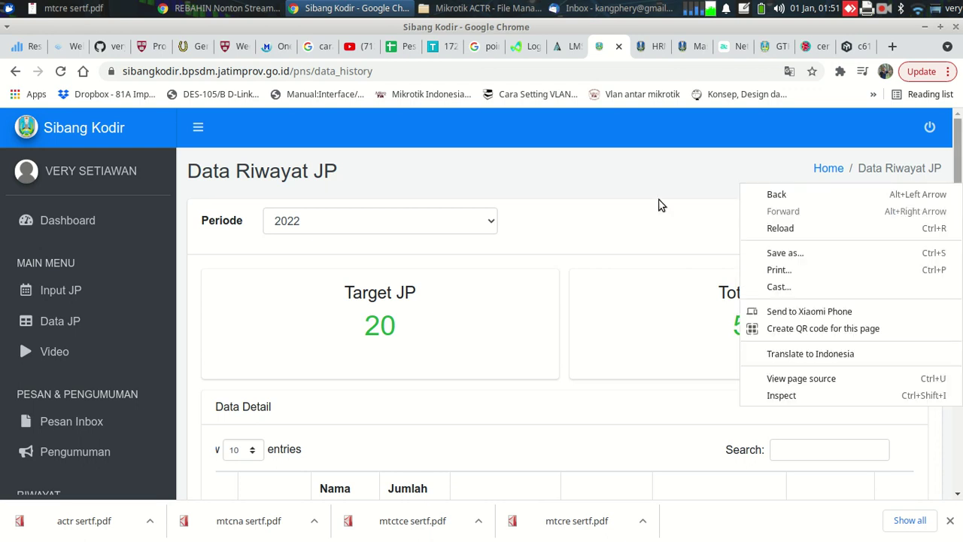
pyautogui.click(596, 187)
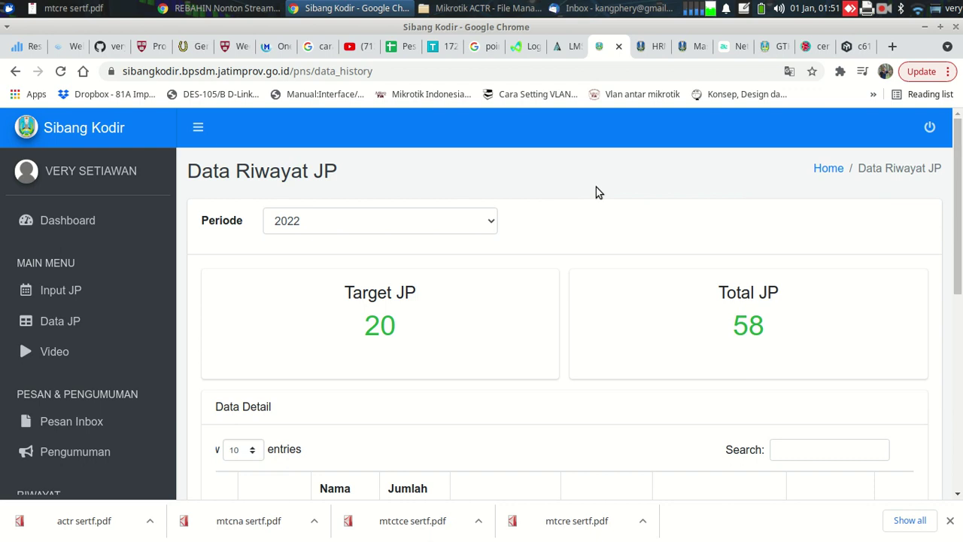